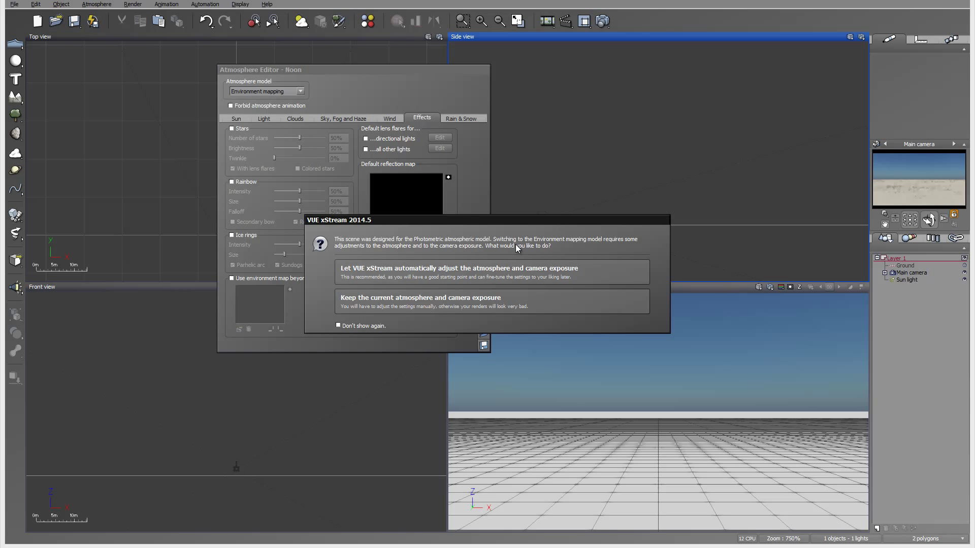
# Step: Switch the atmosphere to the Environment mapping model with automatic adjustment of the atmosphere and camera exposure
pyautogui.click(427, 271)
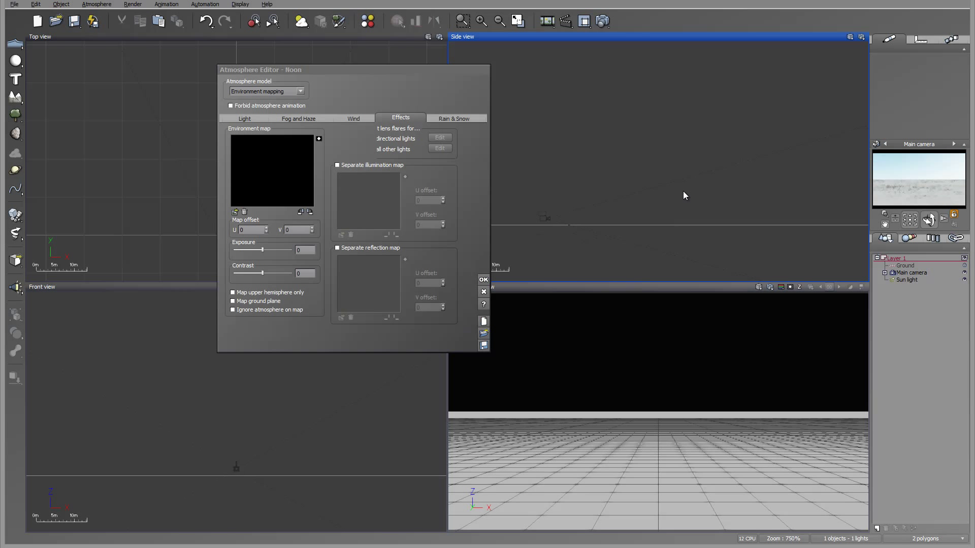
pyautogui.moveTo(404, 72); pyautogui.dragTo(367, 70)
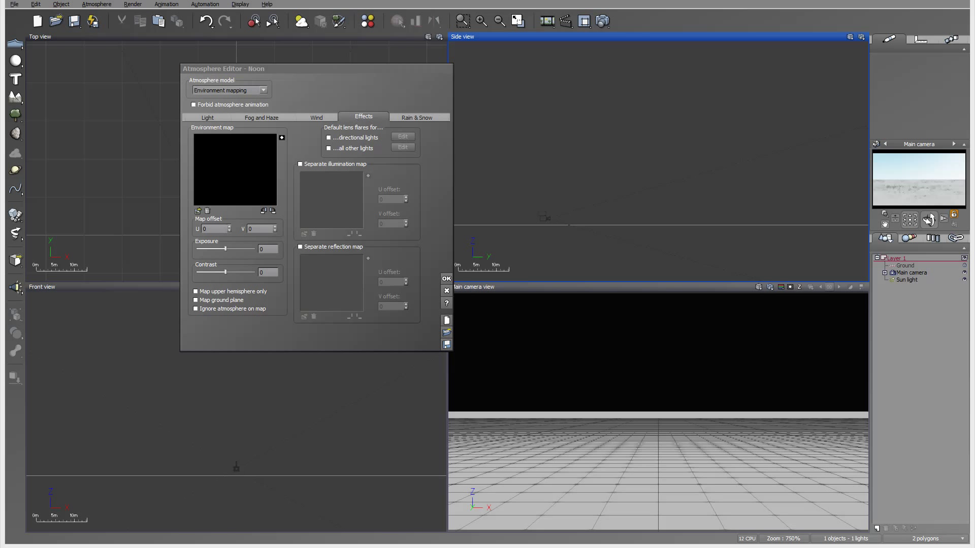
# Step: Switch to the browser and look through the free HDRI sets in the sIBL Archive on hdrlabs.com
pyautogui.moveTo(974, 109); pyautogui.dragTo(617, 35)
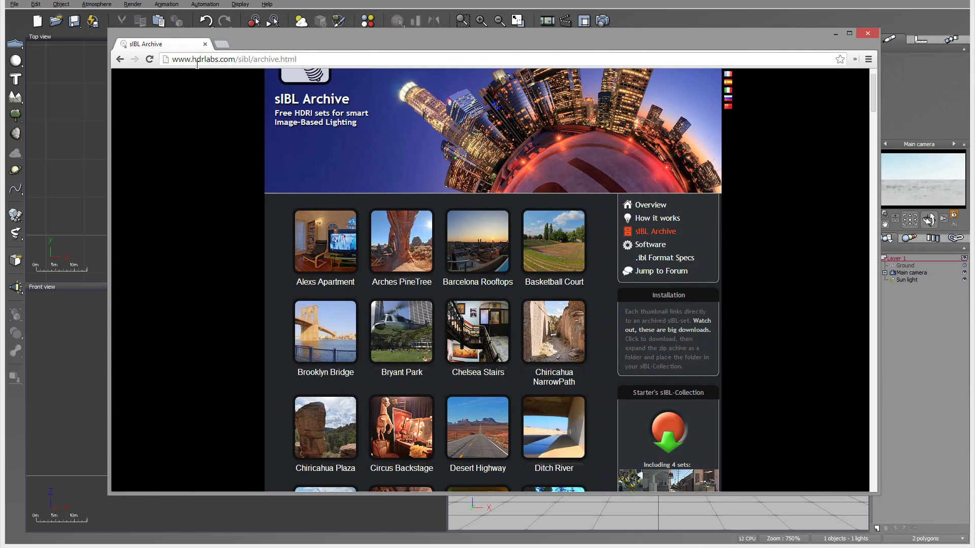
pyautogui.scroll(-7, 212, 174)
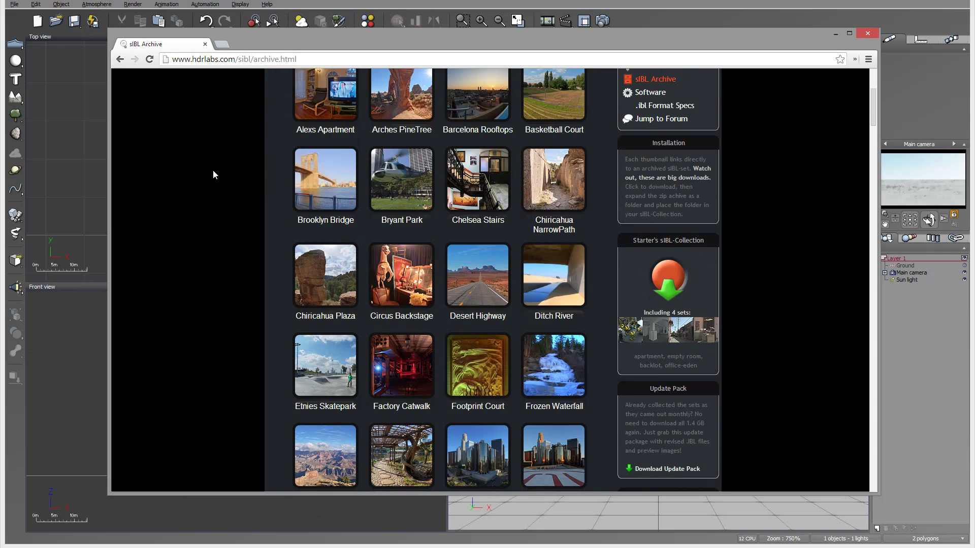
pyautogui.scroll(-3, 213, 170)
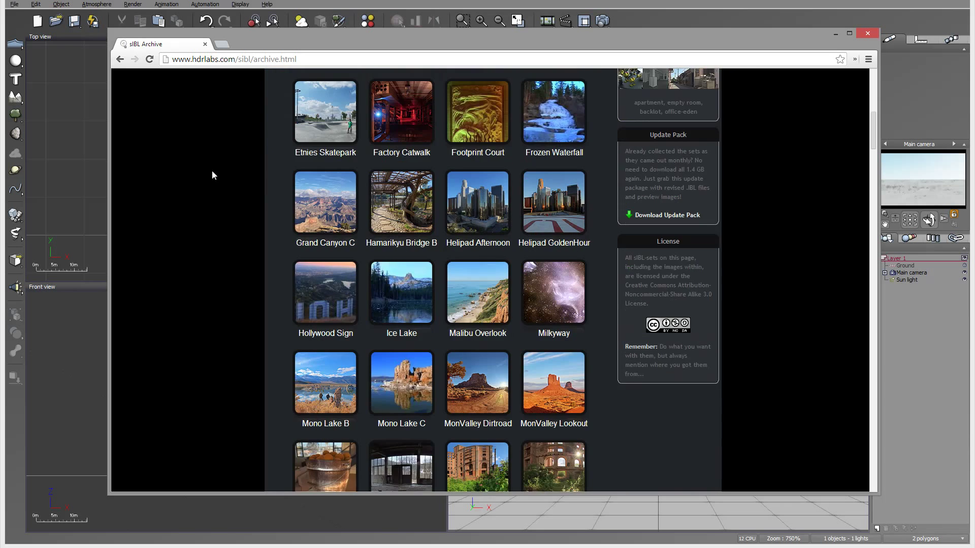
pyautogui.moveTo(548, 204)
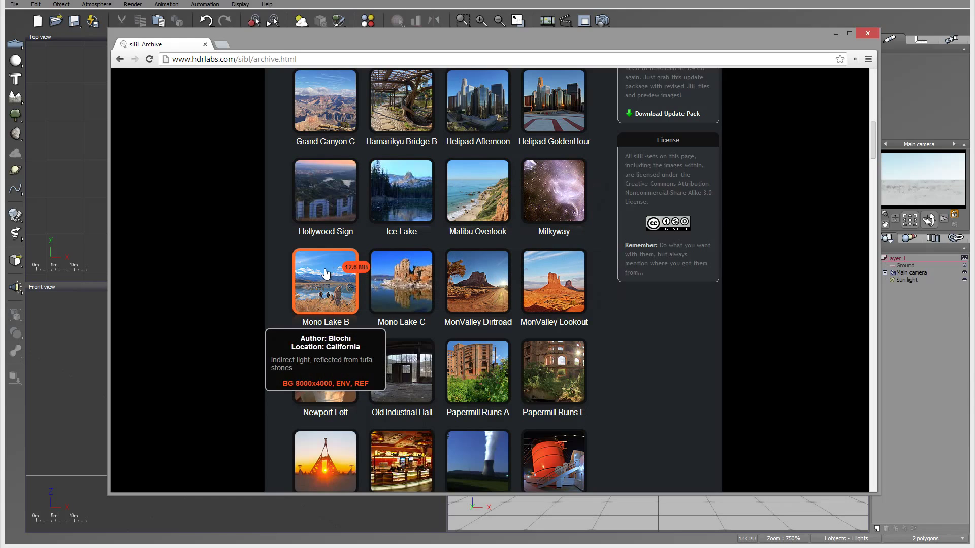
pyautogui.scroll(-3, 234, 210)
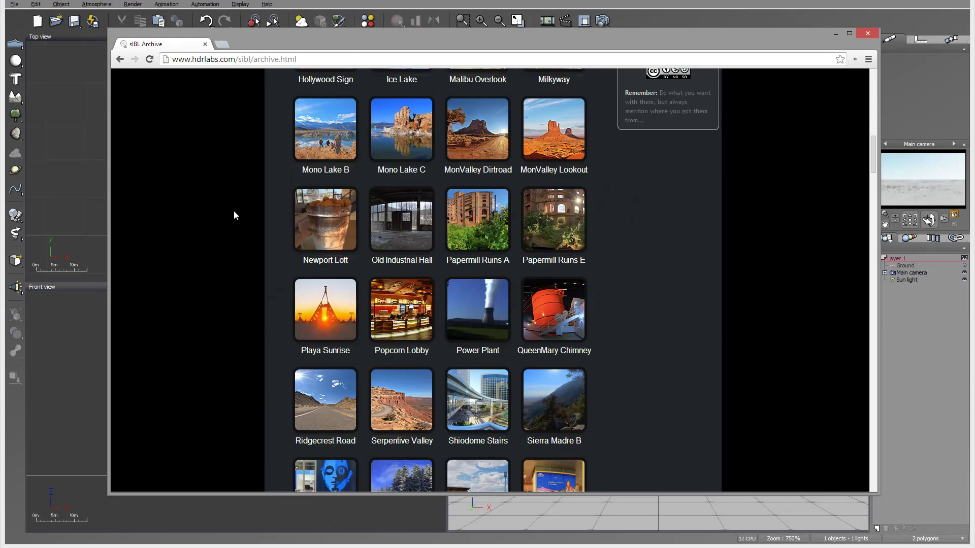
pyautogui.scroll(6, 233, 211)
pyautogui.scroll(8, 232, 211)
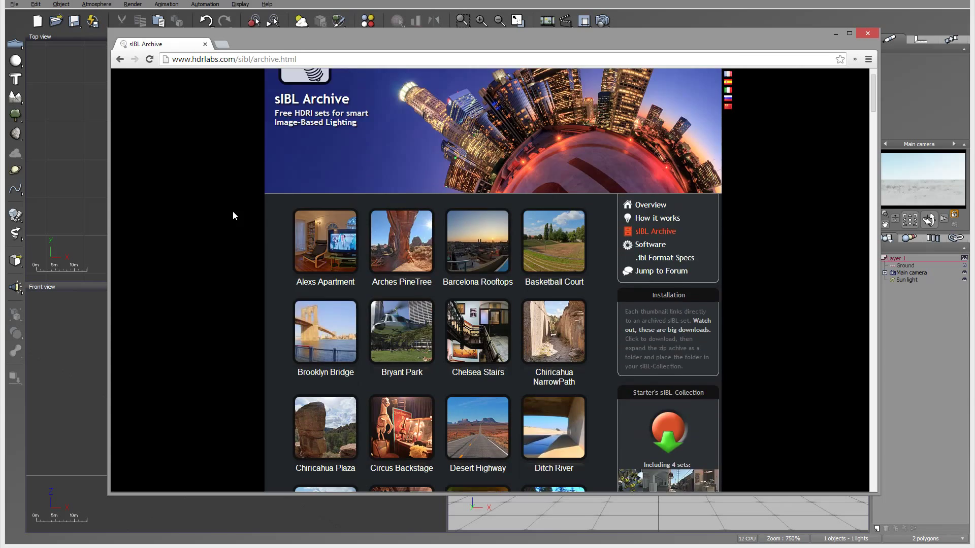
pyautogui.scroll(-3, 232, 211)
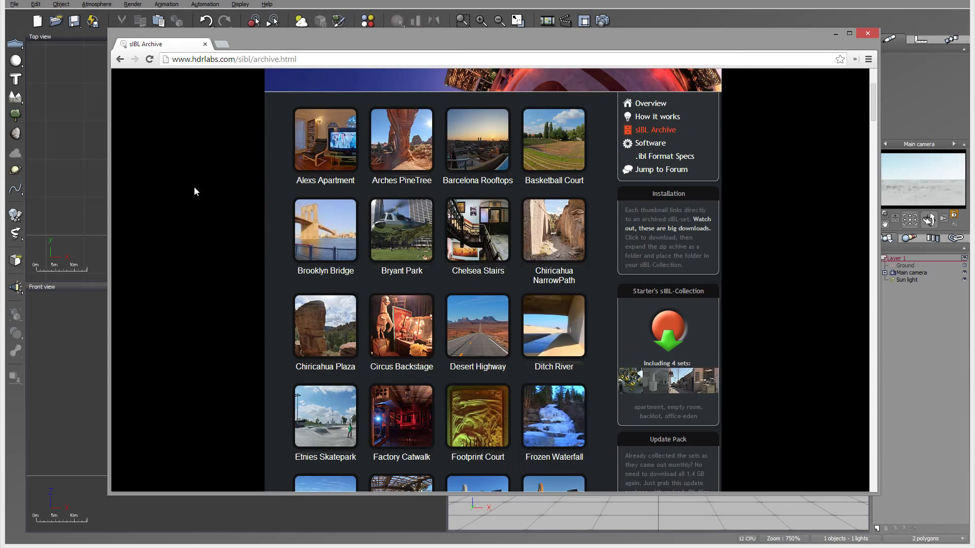
pyautogui.click(836, 33)
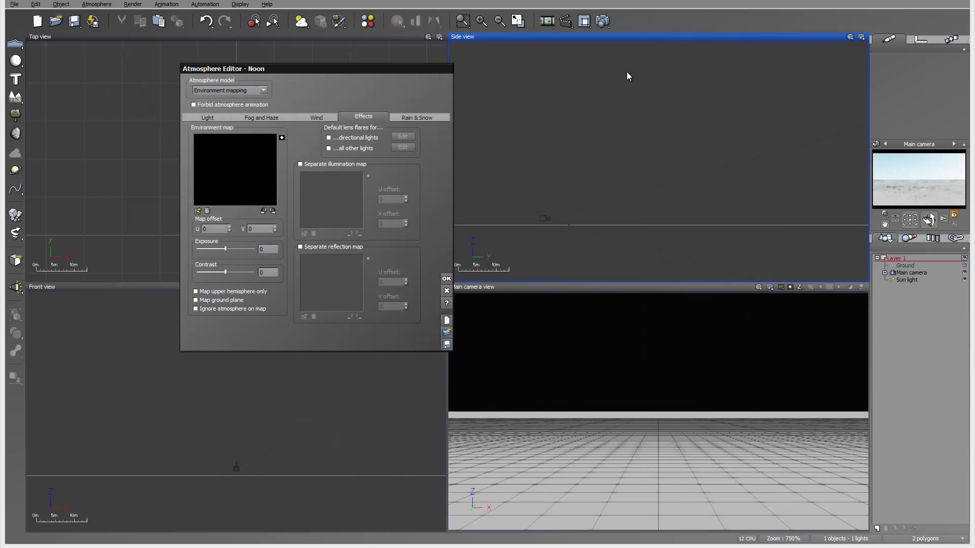
# Step: Load Arches_E_PineTree_3k.hdr as the environment map and have the scene set up automatically for image based lighting
pyautogui.click(197, 210)
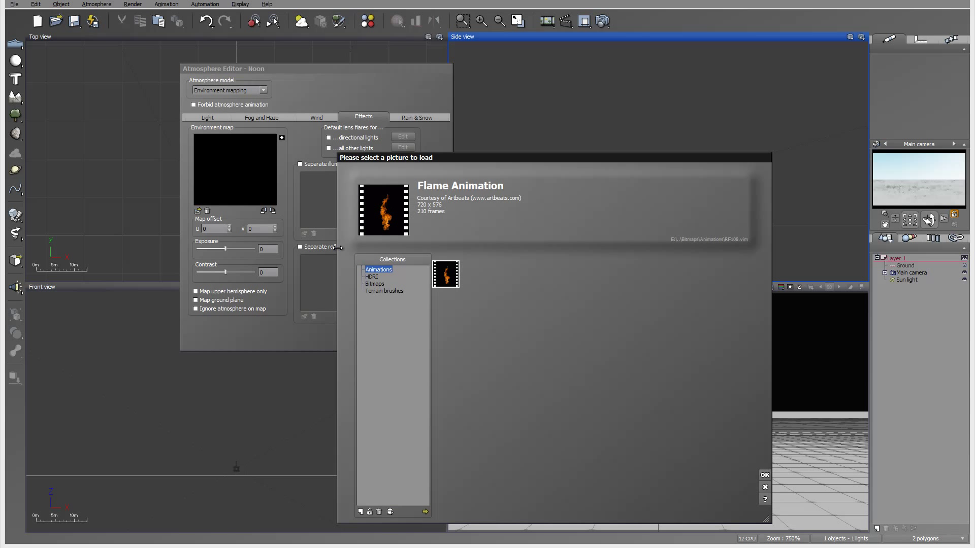
pyautogui.click(425, 511)
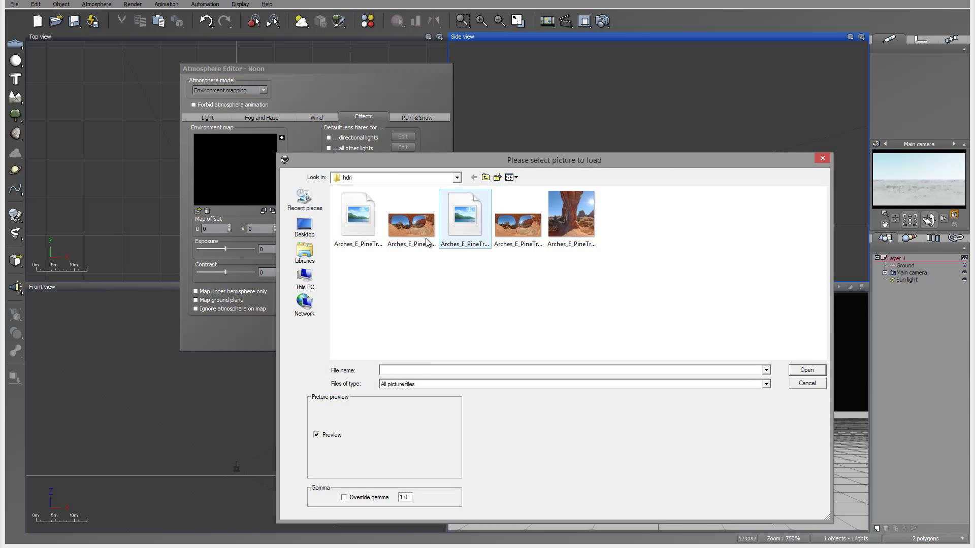
pyautogui.click(358, 216)
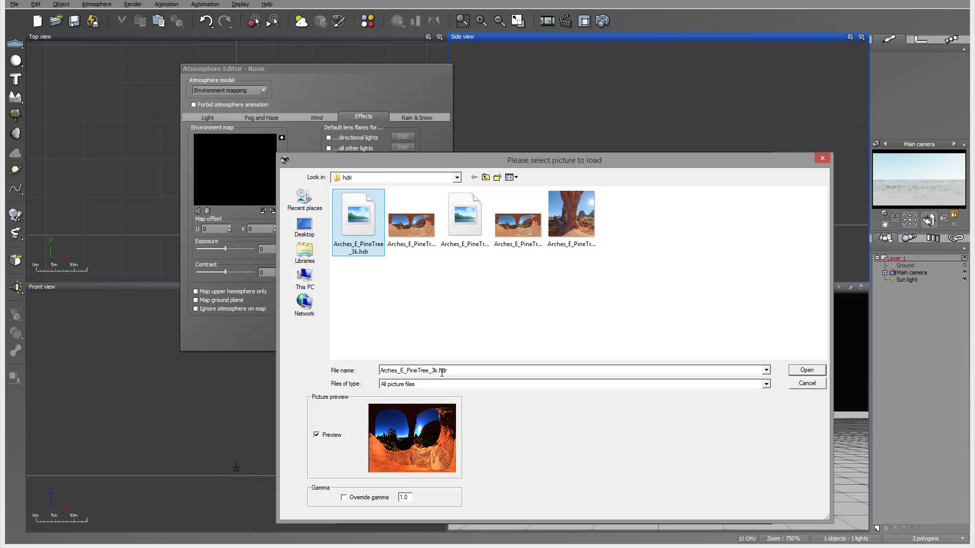
pyautogui.click(807, 370)
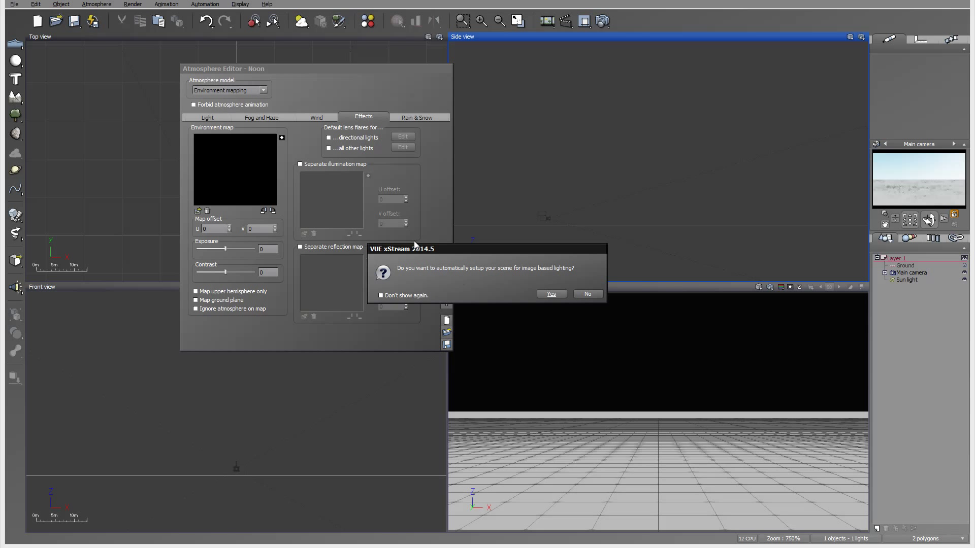
pyautogui.click(554, 293)
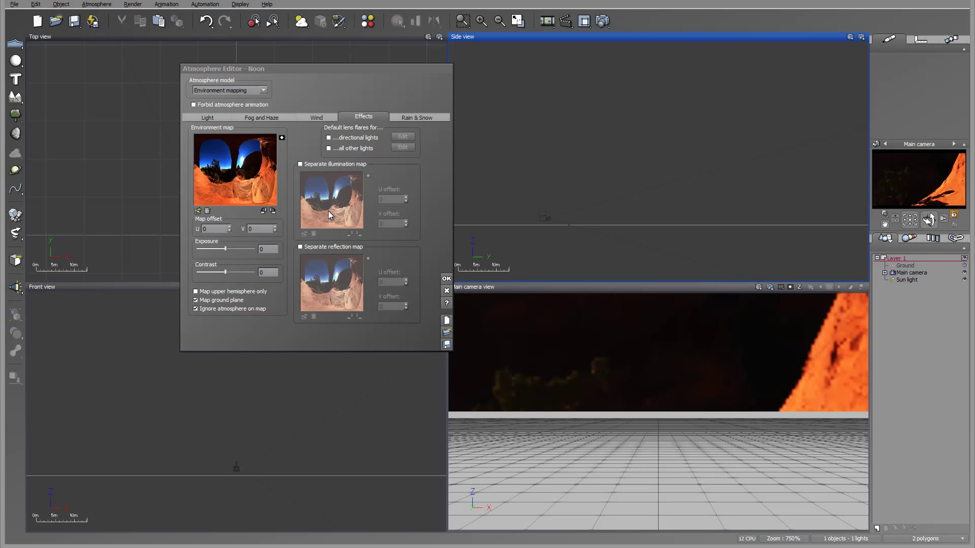
# Step: Try the separate illumination map option, switch it off again and accept the atmosphere settings
pyautogui.click(299, 163)
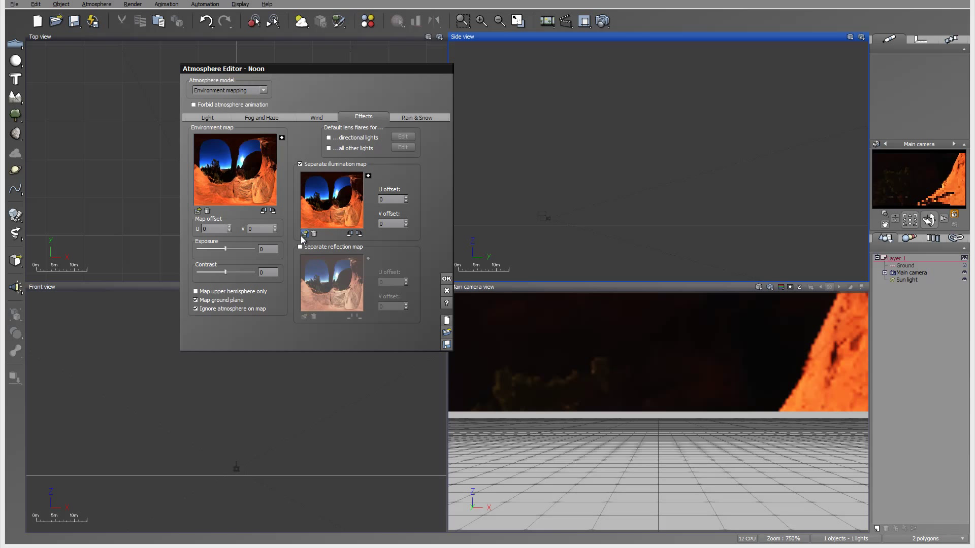
pyautogui.click(301, 164)
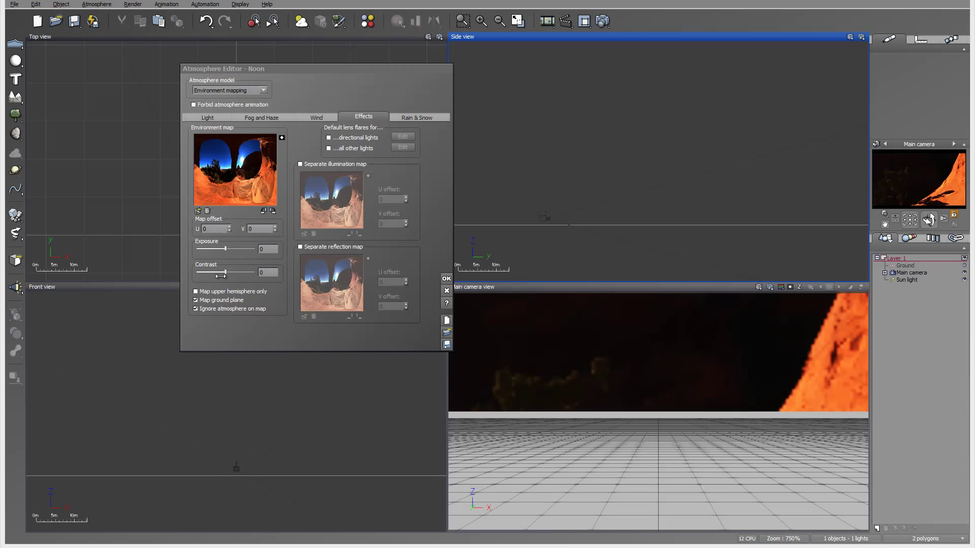
pyautogui.click(446, 279)
# Step: Move the main camera back and raise it to a height of about 64 m, and change the camera viewport to perspective
pyautogui.click(603, 230)
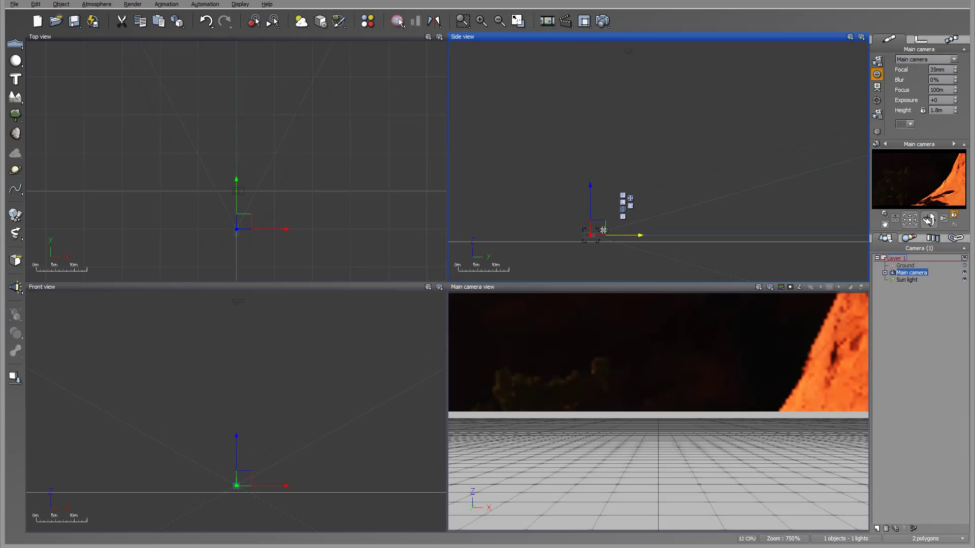
pyautogui.moveTo(604, 230); pyautogui.dragTo(496, 193)
pyautogui.click(537, 202)
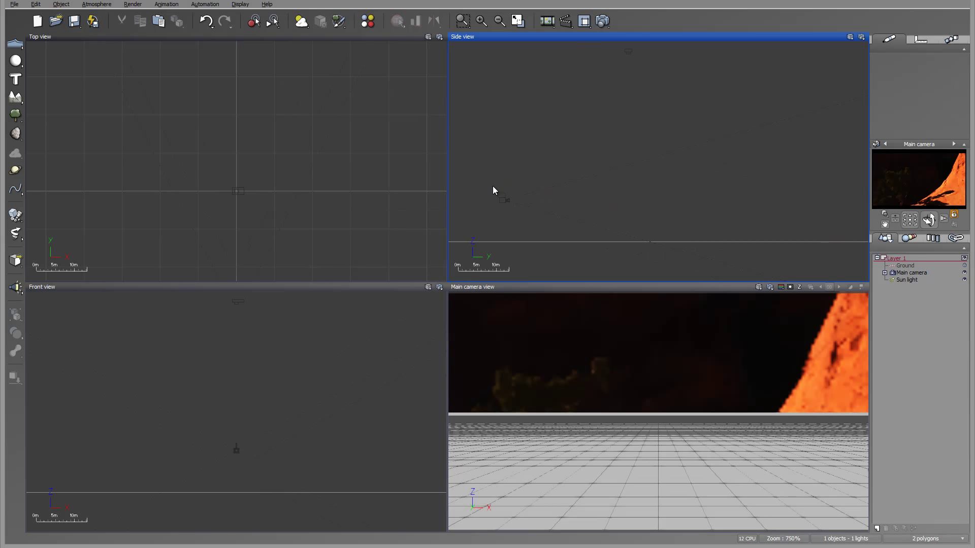
pyautogui.click(503, 199)
pyautogui.scroll(-5, 625, 180)
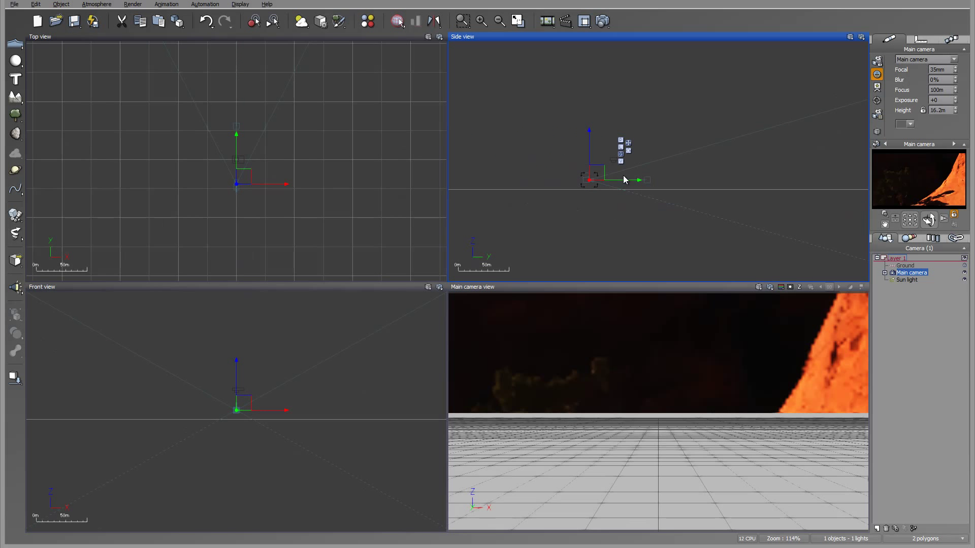
pyautogui.moveTo(624, 180); pyautogui.dragTo(627, 207, button='right')
pyautogui.moveTo(603, 202); pyautogui.dragTo(596, 174)
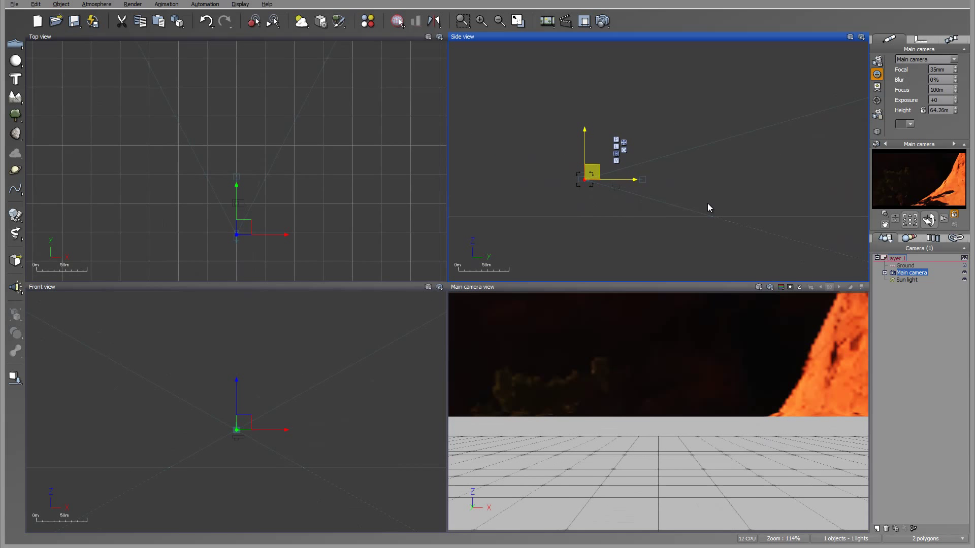
pyautogui.click(927, 221)
pyautogui.click(674, 459)
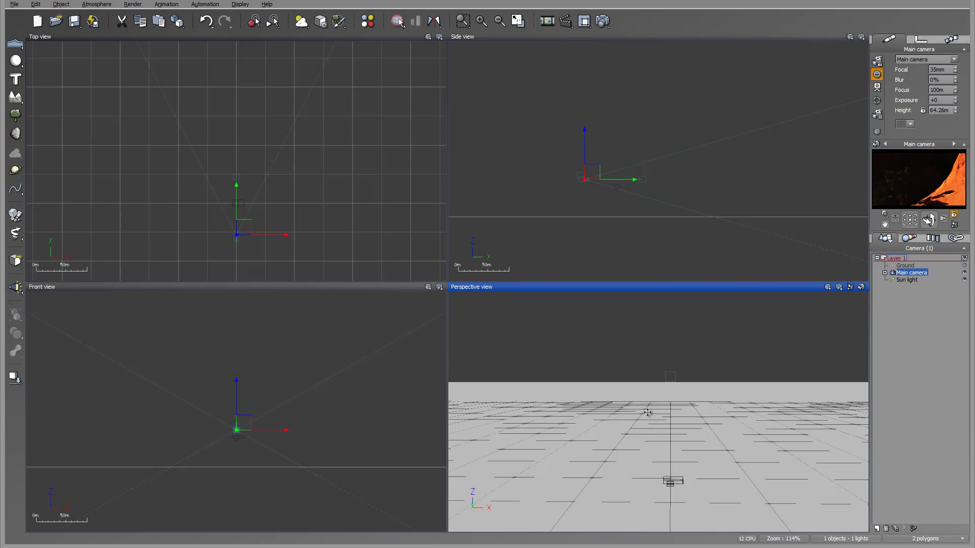
# Step: Add an enlarged sphere, drop it onto the ground and move it farther away from the camera
pyautogui.click(15, 60)
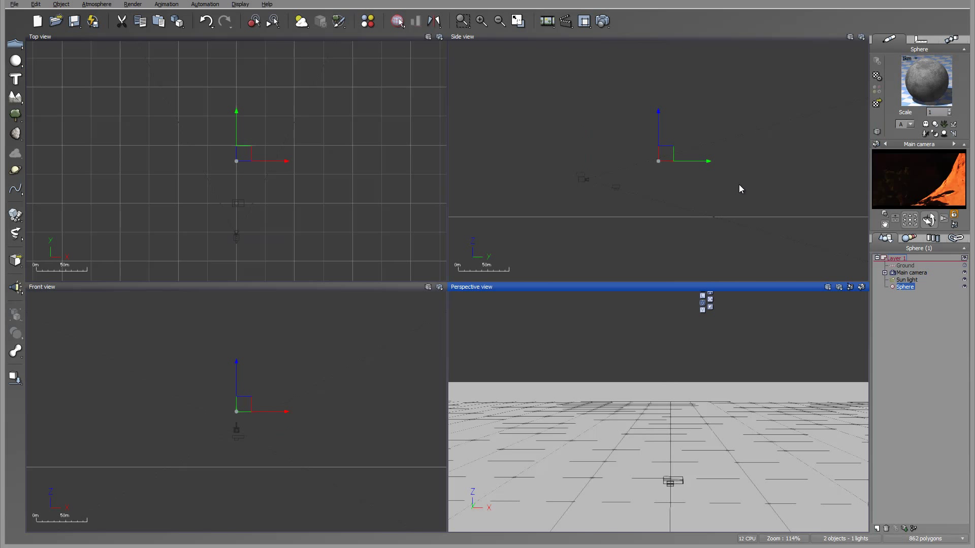
pyautogui.click(667, 159)
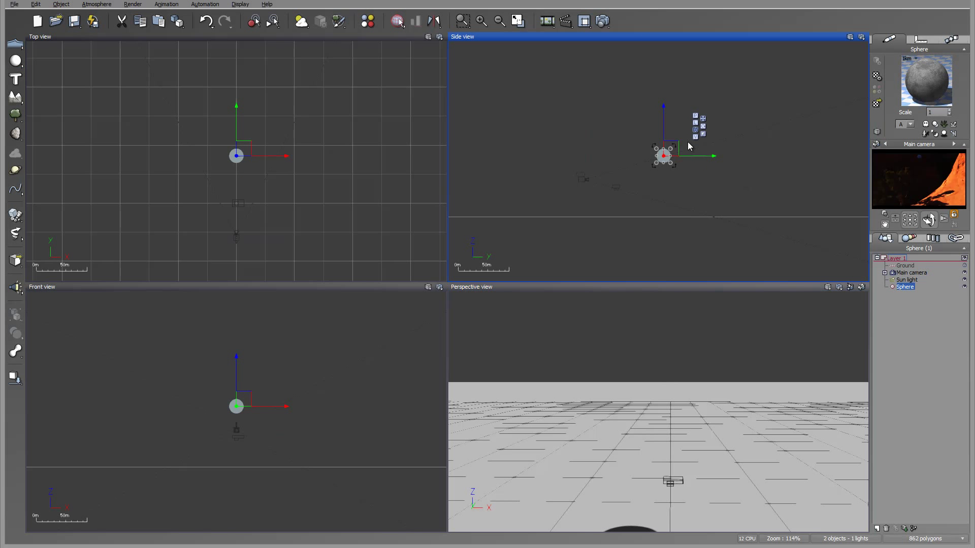
pyautogui.click(17, 379)
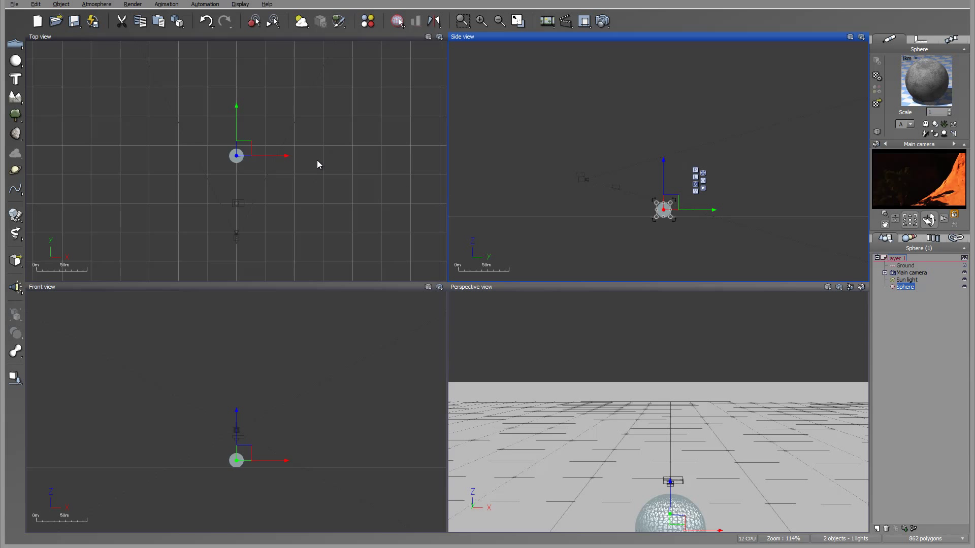
pyautogui.moveTo(245, 145); pyautogui.dragTo(257, 93)
# Step: Assign the Basic collection's Mirror material to the sphere and switch the perspective viewport to the main camera
pyautogui.click(877, 103)
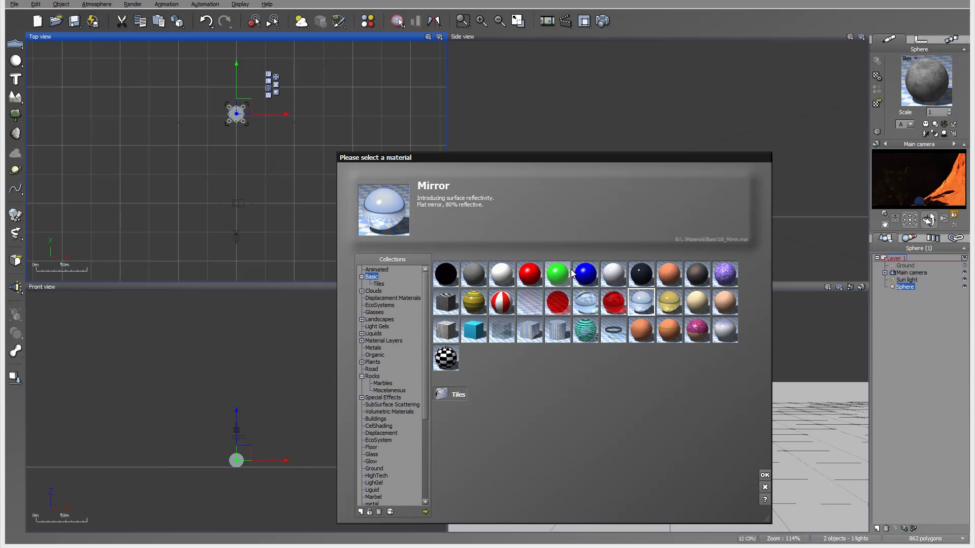
pyautogui.click(764, 475)
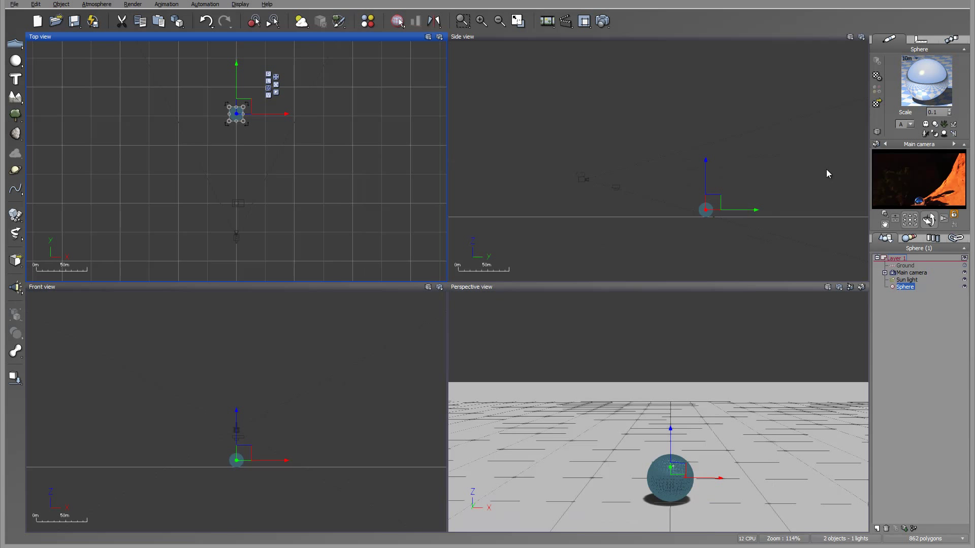
pyautogui.click(850, 287)
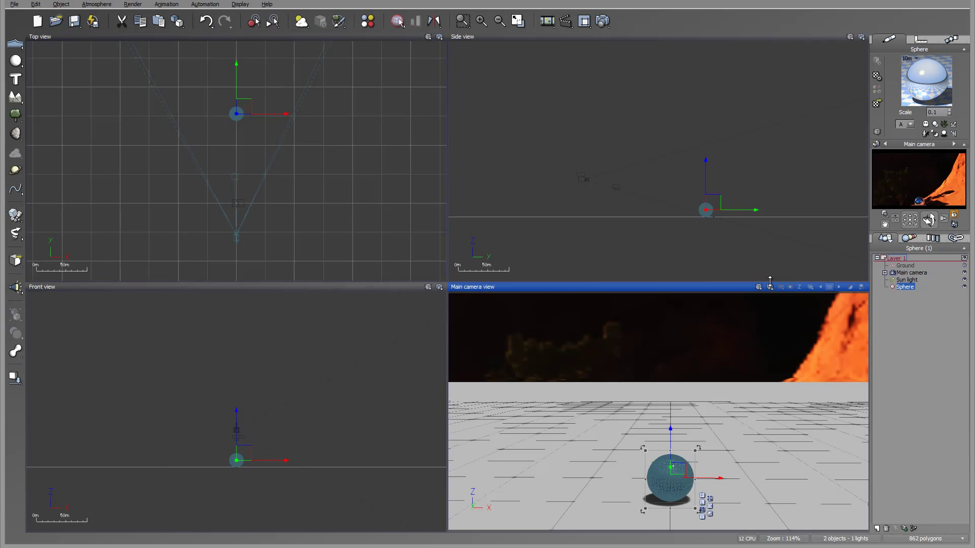
# Step: Undo the latest scene changes back to the state before the sphere received its Mirror material
pyautogui.click(236, 113)
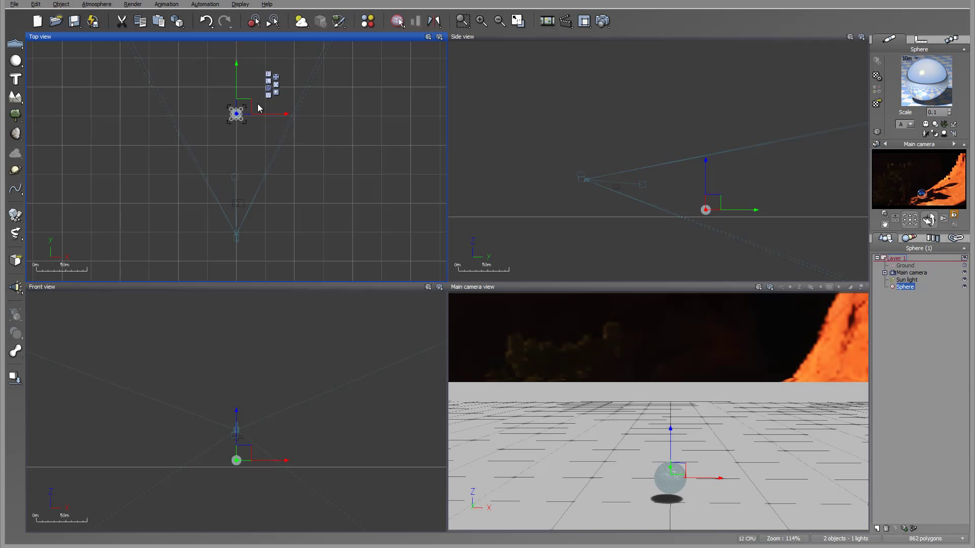
pyautogui.hotkey('ctrl', 'z')
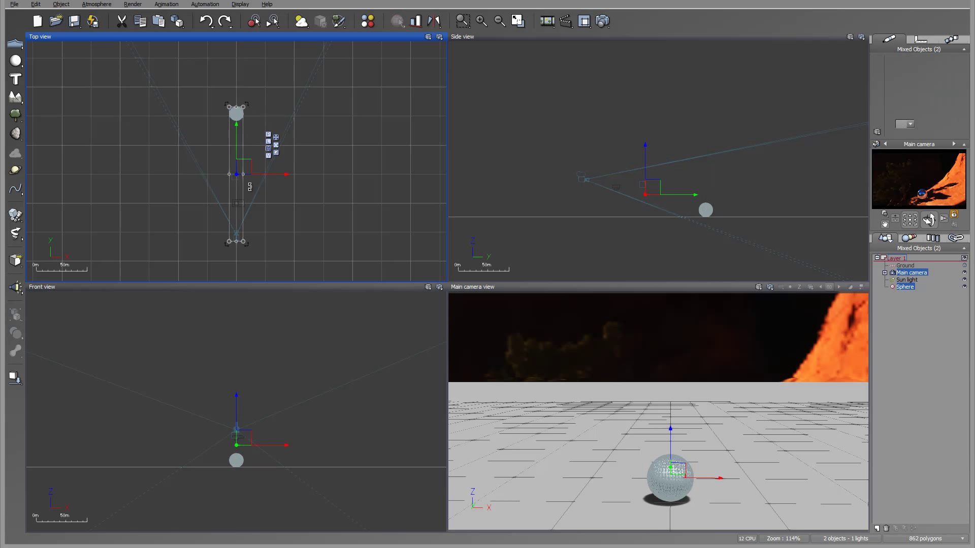
pyautogui.hotkey('ctrl', 'z')
pyautogui.hotkey('ctrl', 'z')
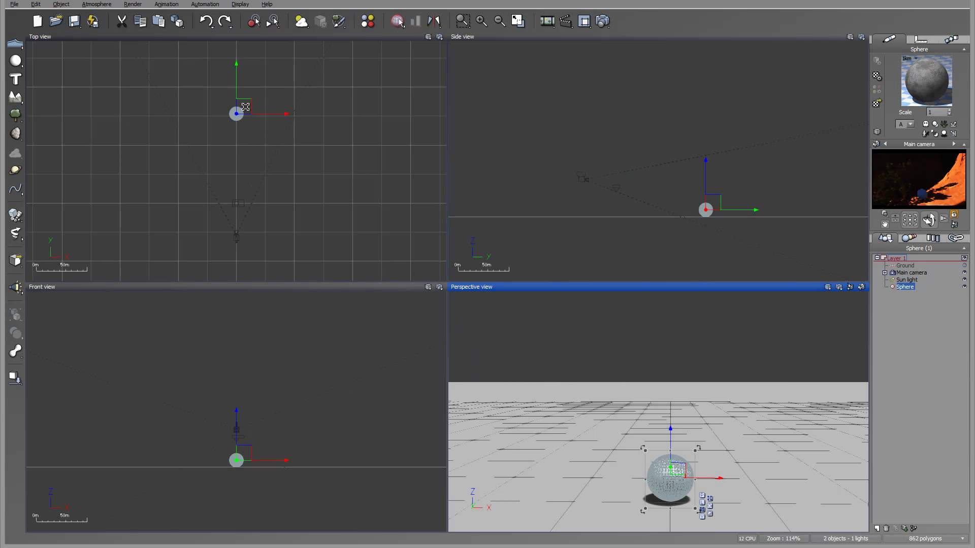
# Step: Select the sphere and give it the Mirror material from the Basic collection
pyautogui.click(246, 112)
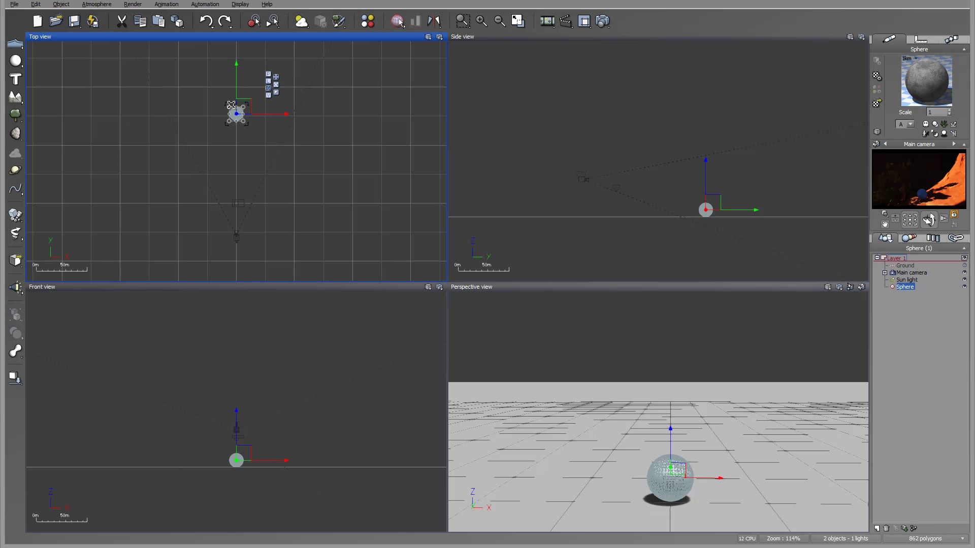
pyautogui.click(877, 105)
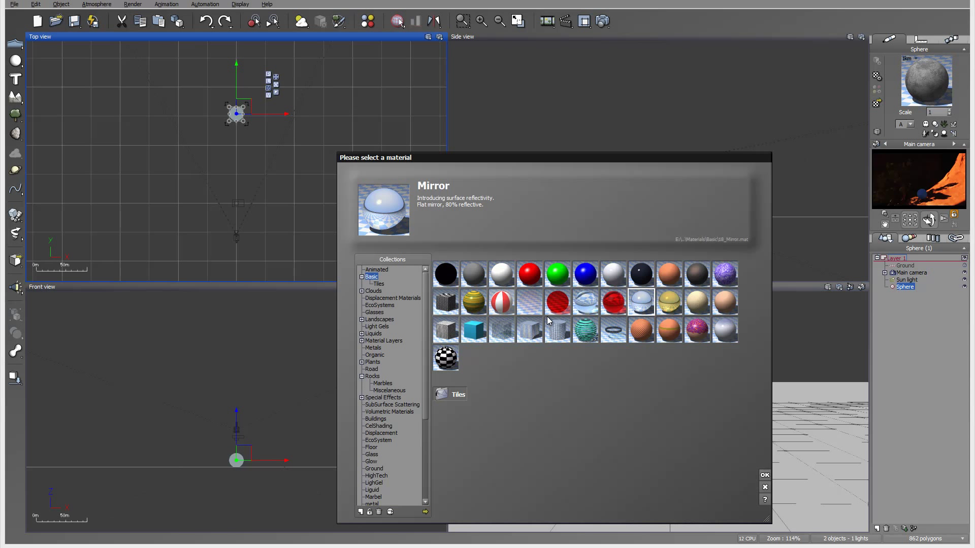
pyautogui.click(765, 475)
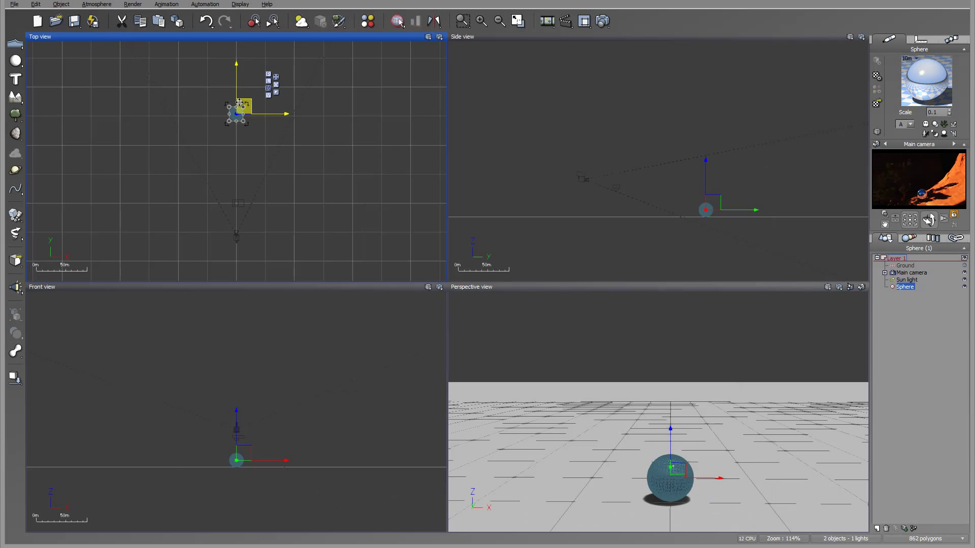
# Step: Duplicate the mirror sphere, move the copy back and to the right of it, and assign the Basic collection's Flat white material
pyautogui.hotkey('ctrl', 'd')
pyautogui.moveTo(245, 104); pyautogui.dragTo(267, 80)
pyautogui.click(875, 105)
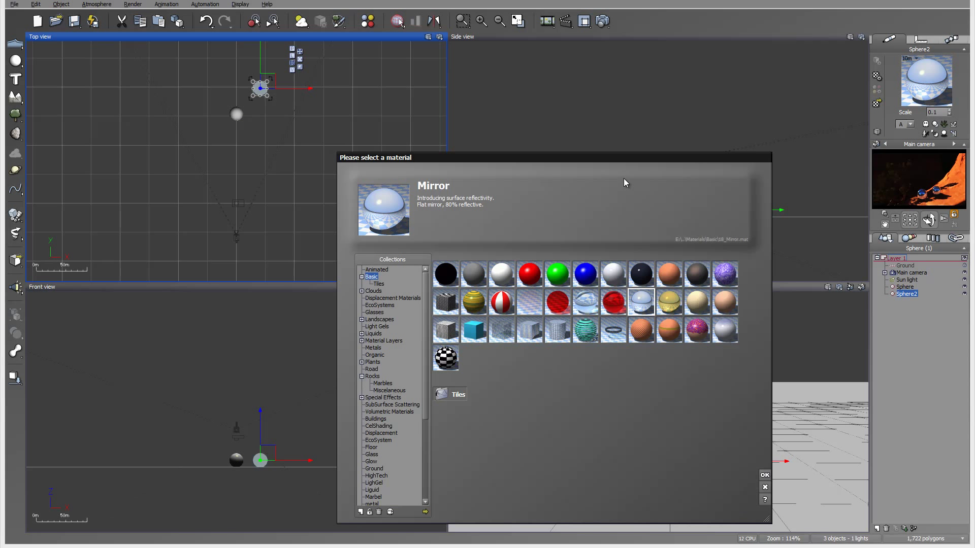
pyautogui.click(502, 274)
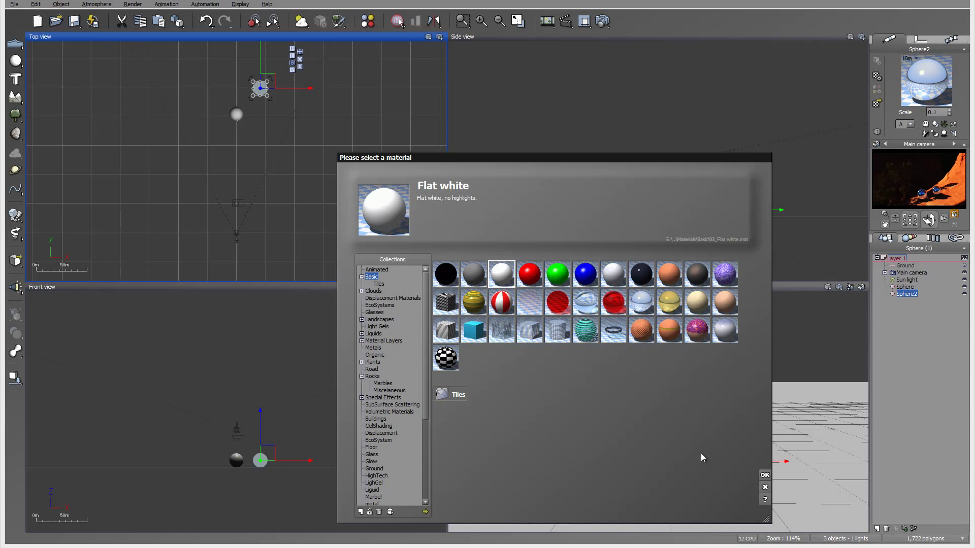
pyautogui.click(764, 475)
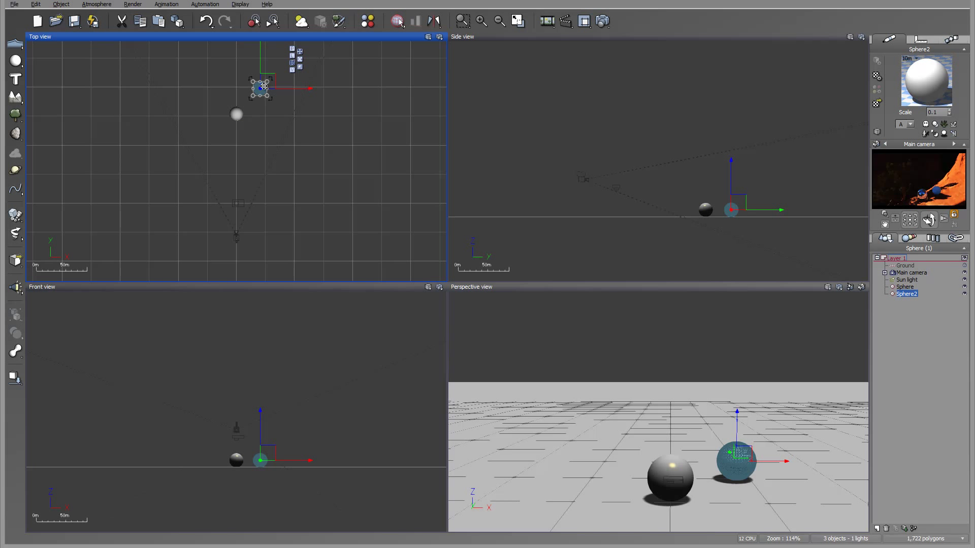
# Step: Copy the white sphere to the left behind the mirror sphere, assign it the Basic collection's Glass material and nudge it into place
pyautogui.keyDown('alt'); pyautogui.moveTo(268, 81); pyautogui.dragTo(217, 80); pyautogui.keyUp('alt')
pyautogui.click(877, 104)
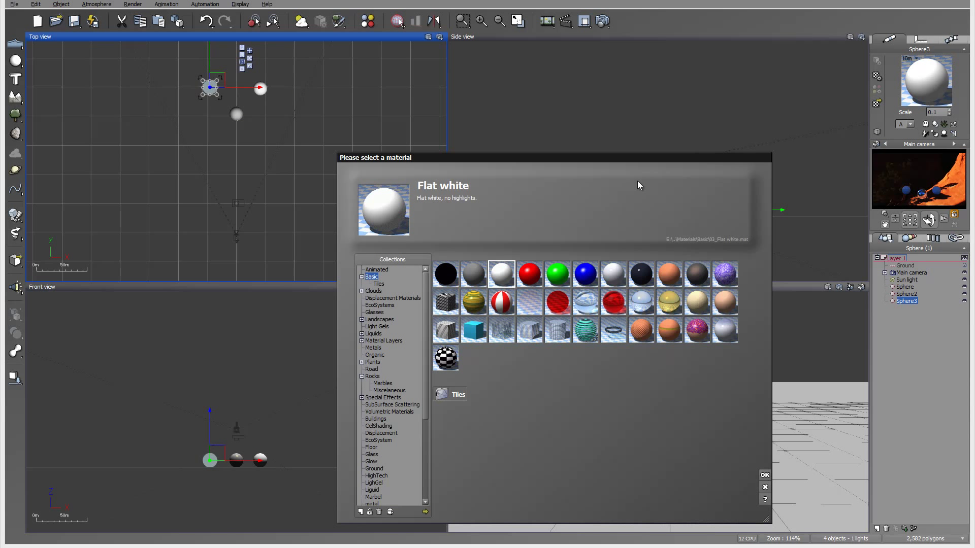
pyautogui.click(585, 303)
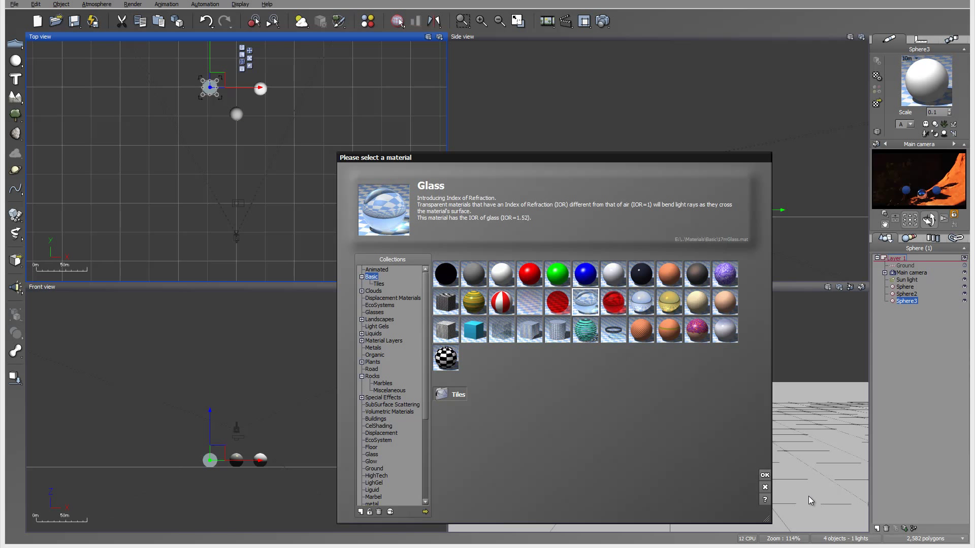
pyautogui.click(764, 475)
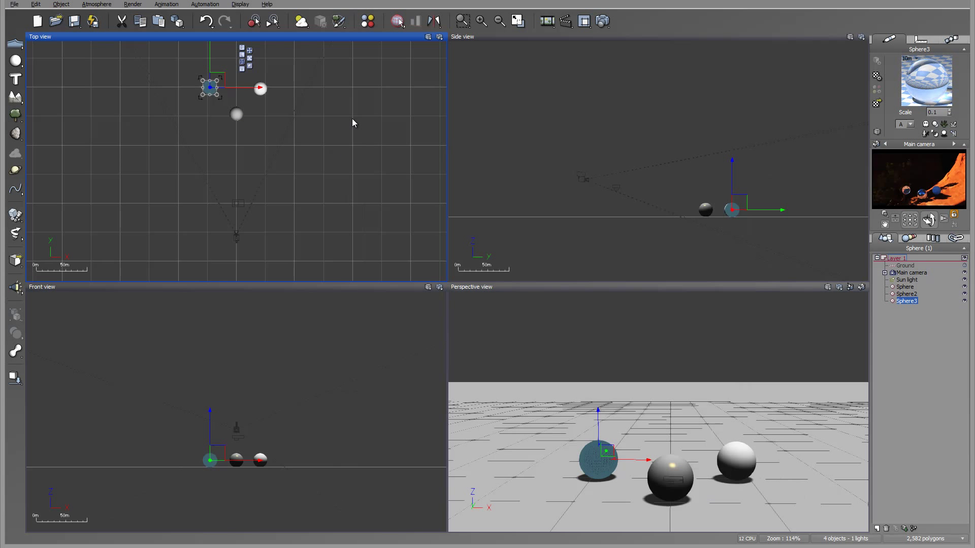
pyautogui.moveTo(222, 81); pyautogui.dragTo(229, 78)
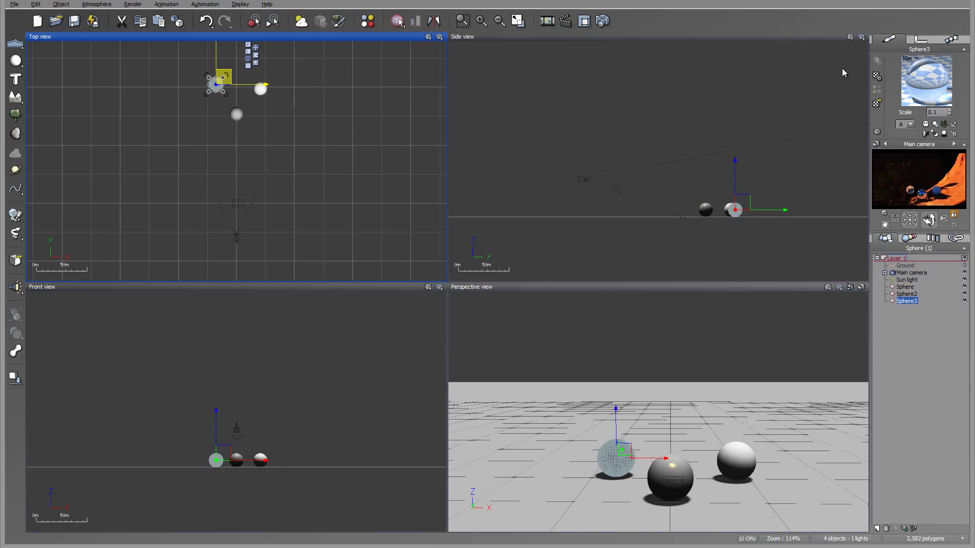
# Step: Configure the render options to render to screen at 800x450
pyautogui.click(602, 20)
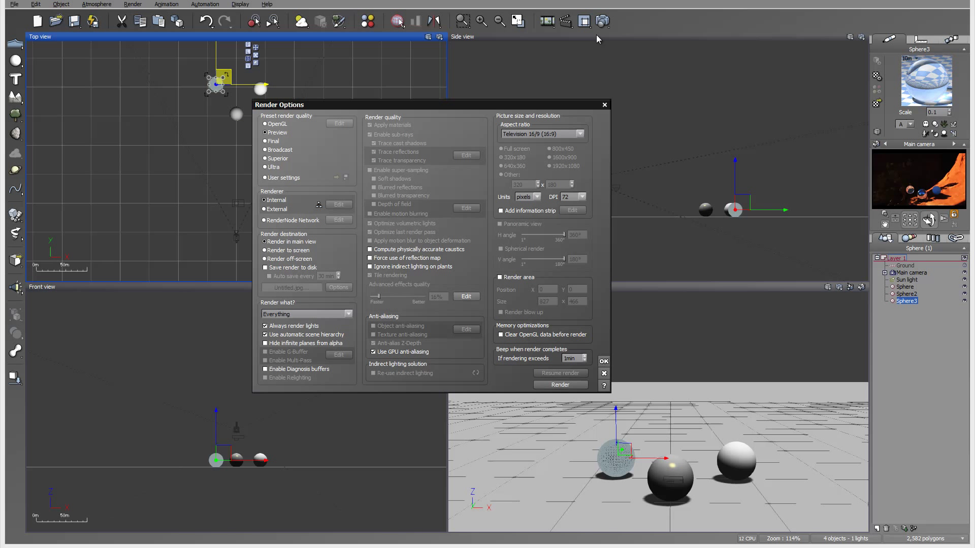
pyautogui.click(288, 251)
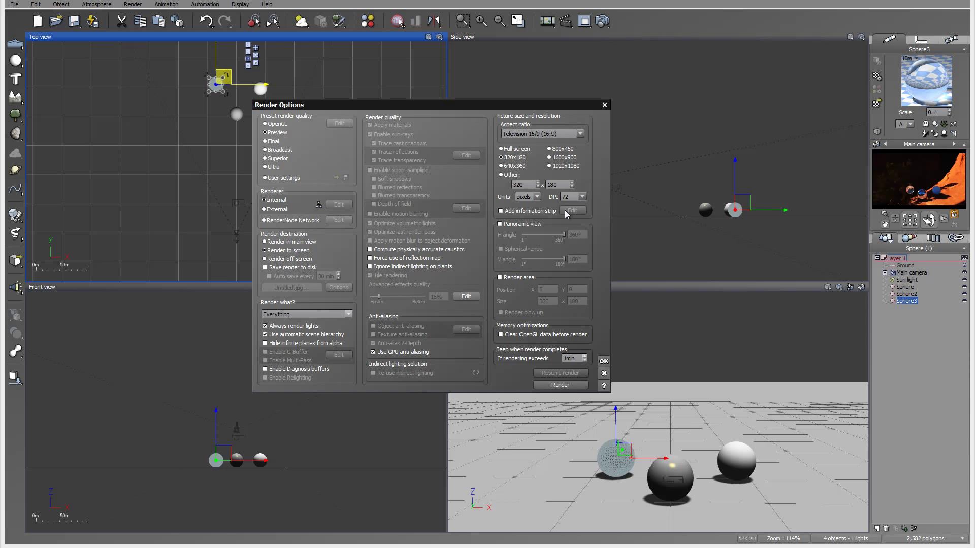
pyautogui.click(604, 361)
# Step: Render the three spheres, accept the post render options and close the render display
pyautogui.click(604, 22)
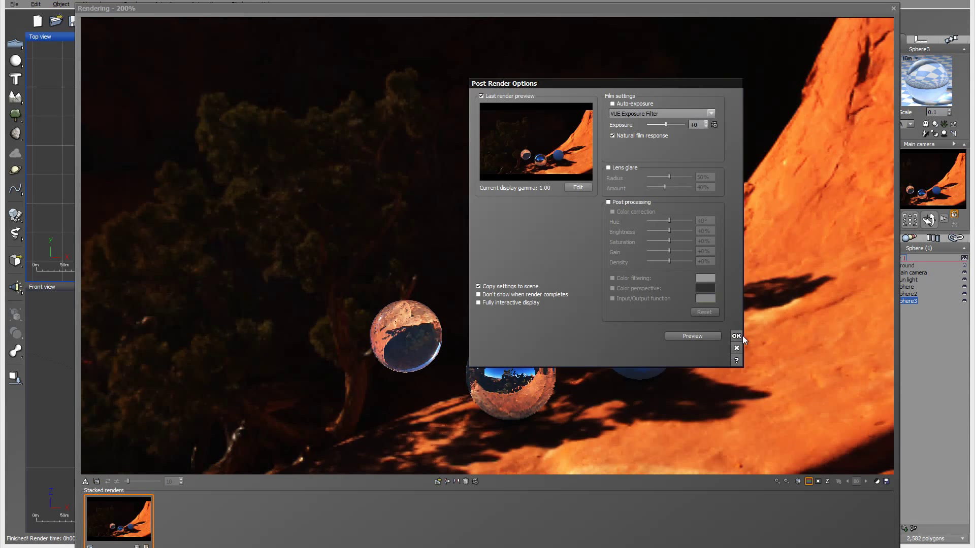
pyautogui.click(737, 336)
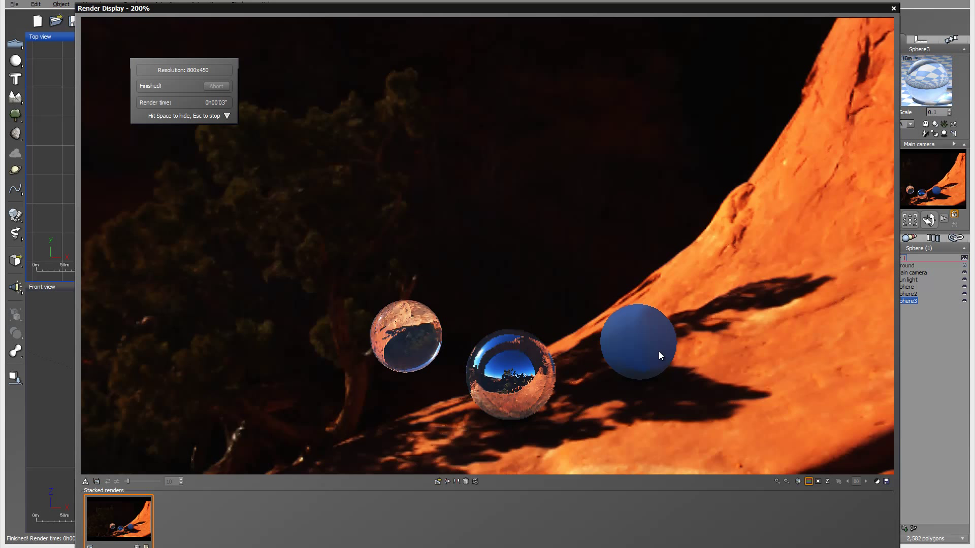
pyautogui.click(893, 8)
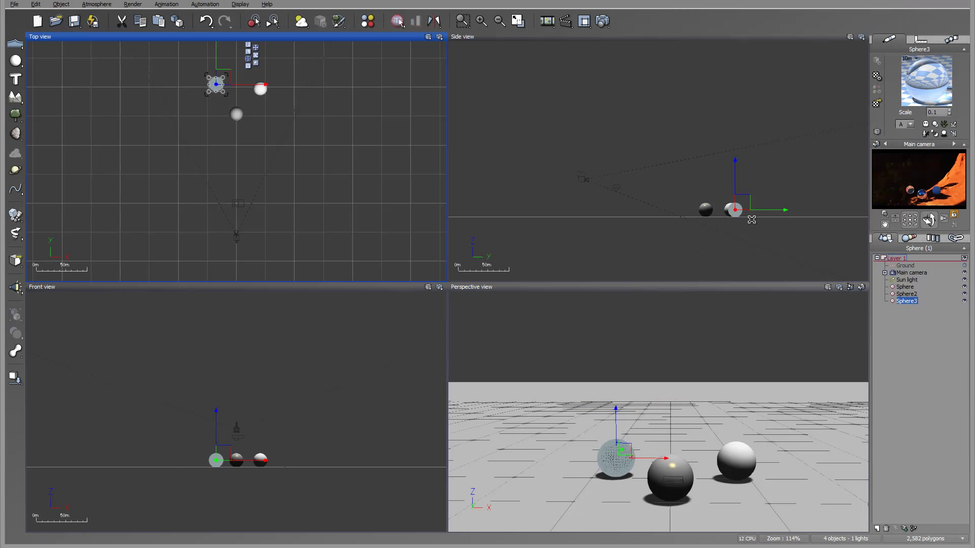
# Step: Shift the main camera sideways in the top view and turn it towards the three spheres, showing the main camera view
pyautogui.click(912, 273)
pyautogui.click(930, 220)
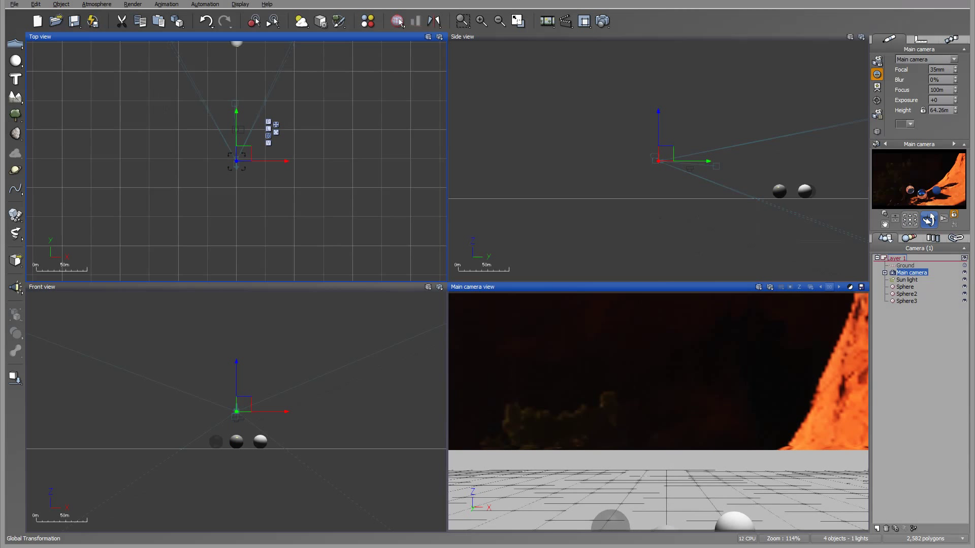
pyautogui.moveTo(235, 159); pyautogui.dragTo(304, 169)
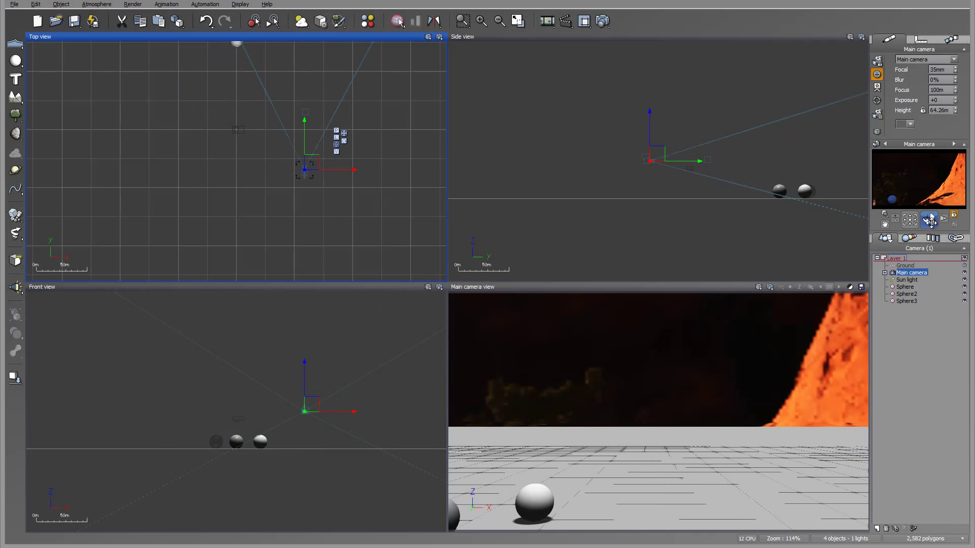
pyautogui.click(929, 219)
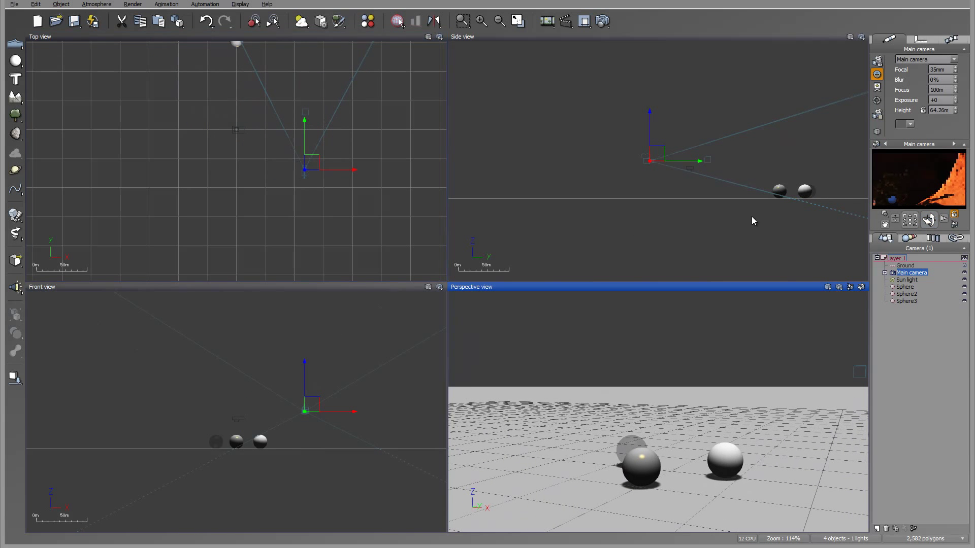
pyautogui.click(849, 287)
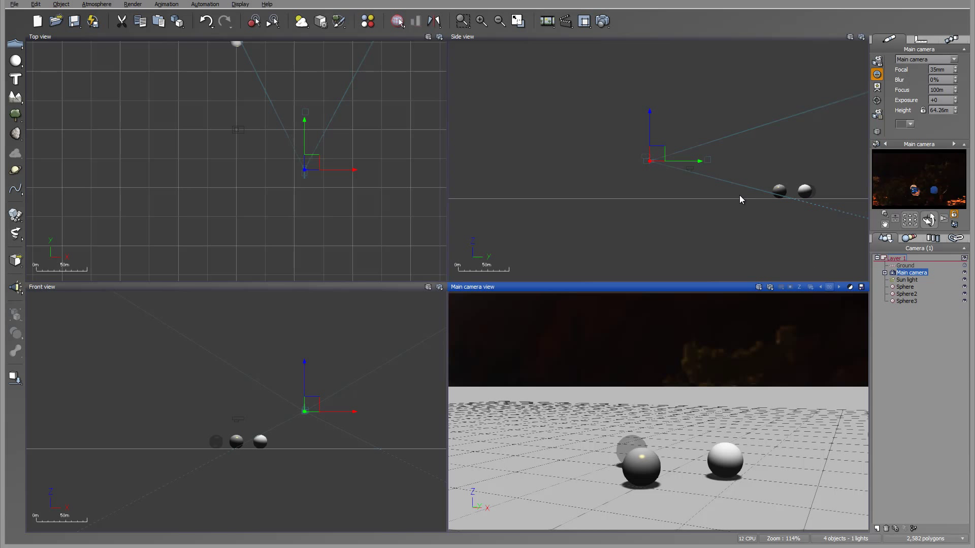
# Step: Lower the main camera to a height of about 49.4 m in the side view and re-aim it at the spheres
pyautogui.moveTo(666, 152); pyautogui.dragTo(675, 155)
pyautogui.click(849, 287)
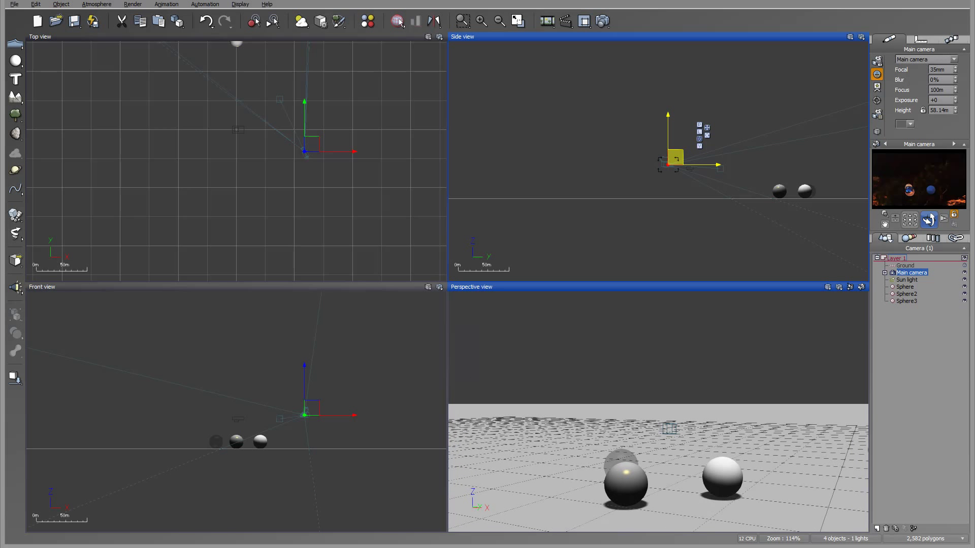
pyautogui.click(849, 288)
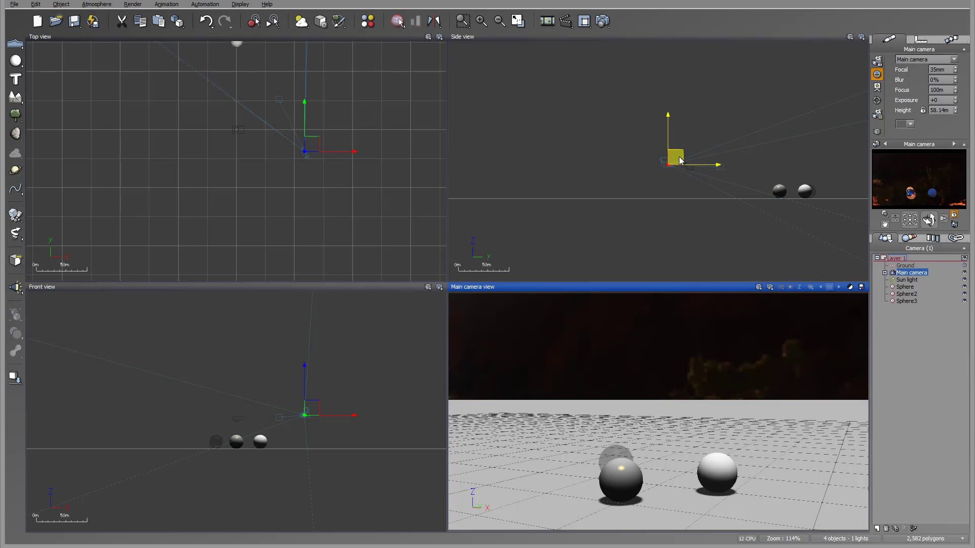
pyautogui.moveTo(682, 161)
pyautogui.mouseDown()
pyautogui.moveTo(477, 112)
pyautogui.moveTo(474, 120)
pyautogui.moveTo(636, 144)
pyautogui.moveTo(648, 160)
pyautogui.moveTo(669, 160)
pyautogui.mouseUp()
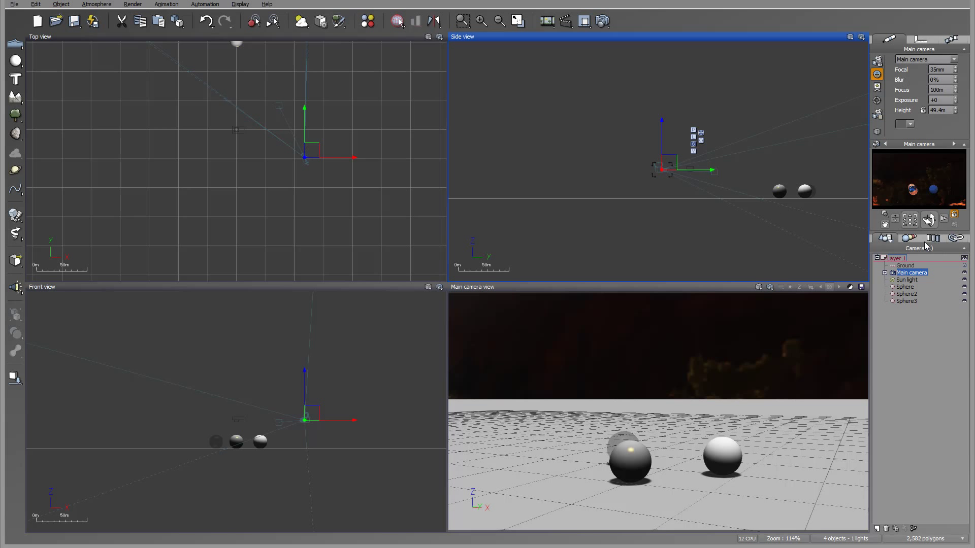
pyautogui.click(929, 220)
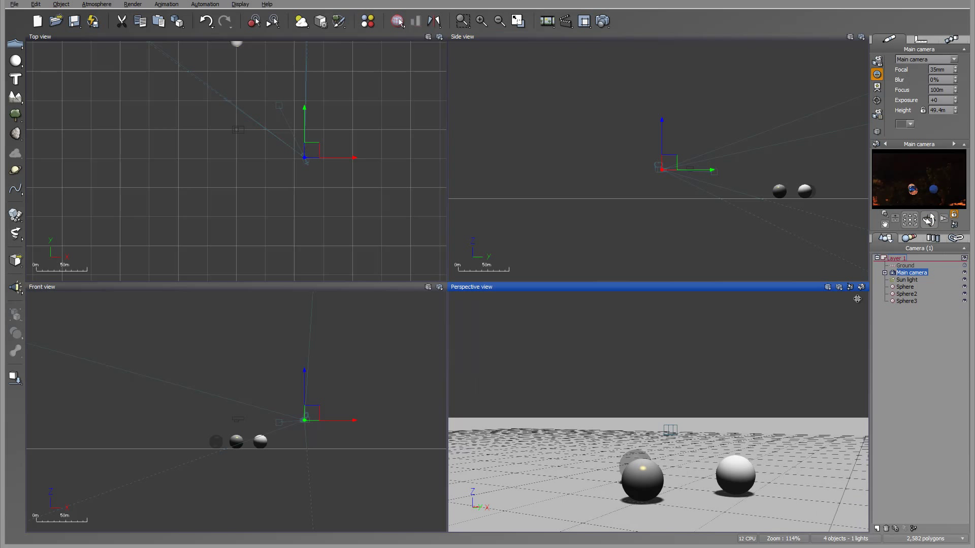
pyautogui.click(849, 287)
# Step: In the Atmosphere Editor, set the environment map's contrast to -0.3 and exposure to 0.14, and refresh the camera preview
pyautogui.click(97, 4)
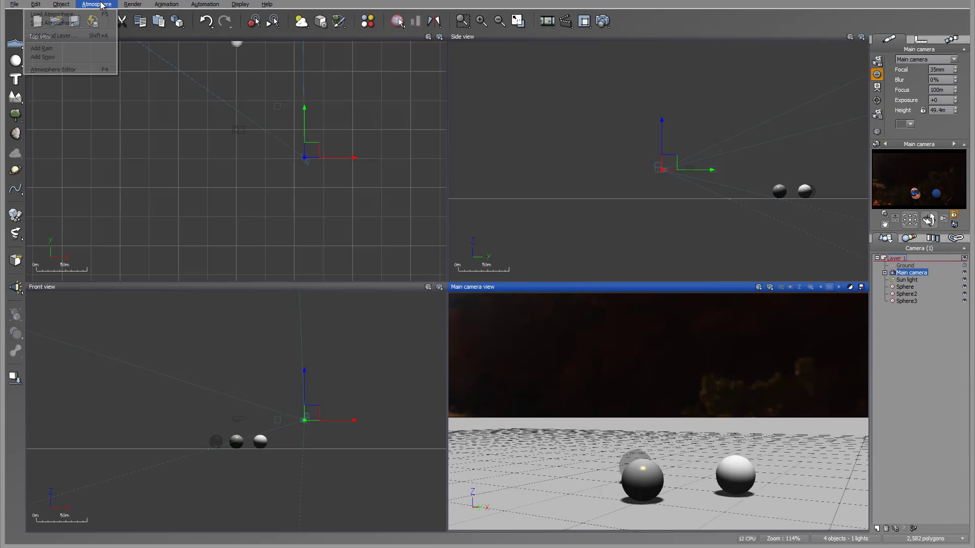
pyautogui.click(60, 70)
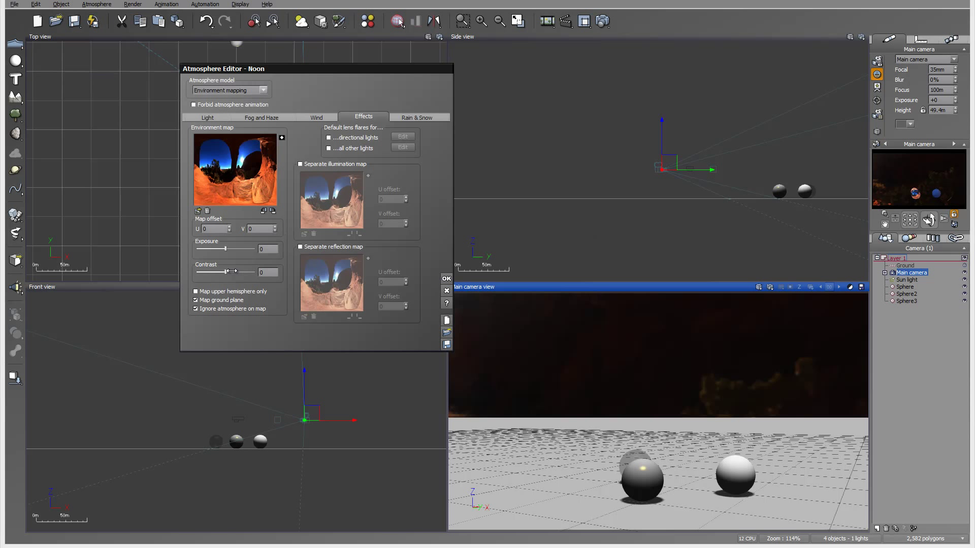
pyautogui.moveTo(226, 271); pyautogui.dragTo(219, 271)
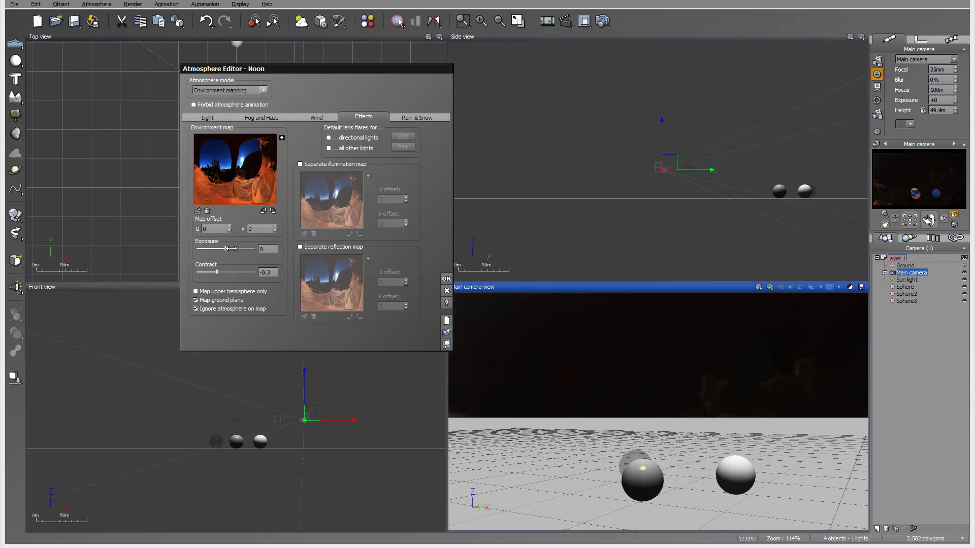
pyautogui.rightClick(931, 186)
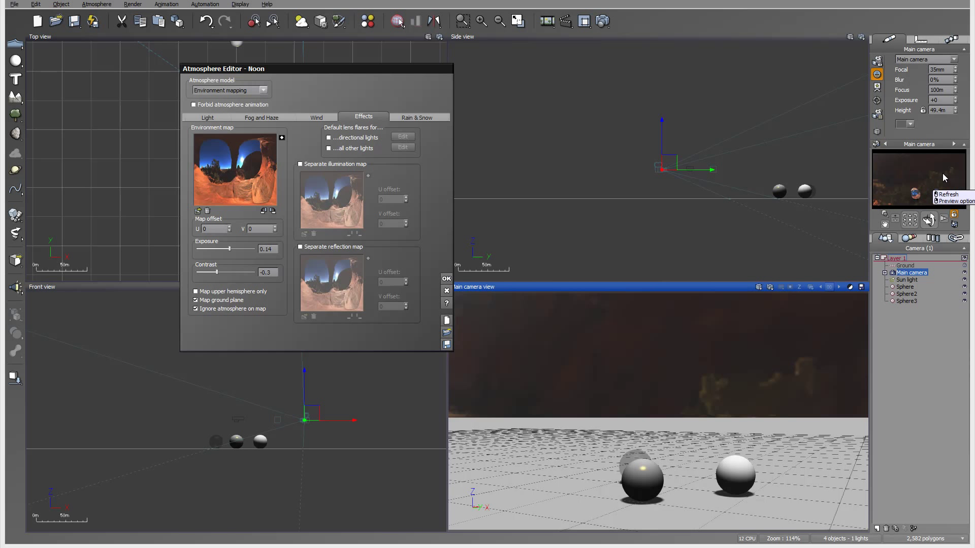
pyautogui.click(947, 194)
# Step: Render the scene with the adjusted environment map, accept the post render options and close the render display
pyautogui.click(603, 21)
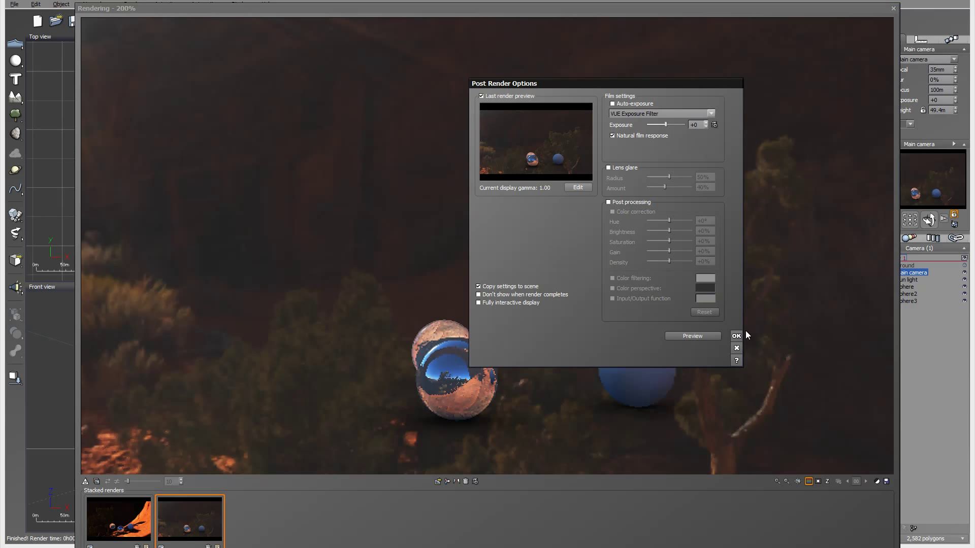
pyautogui.press('Return')
pyautogui.click(893, 8)
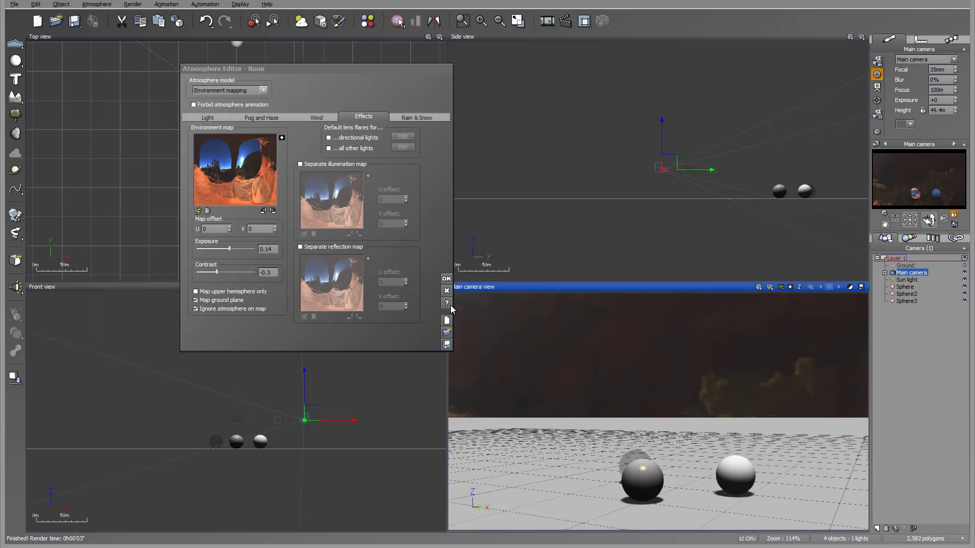
# Step: Turn off Map ground plane, set the environment map's contrast to 0 and exposure to 0.04, and accept the atmosphere
pyautogui.click(209, 300)
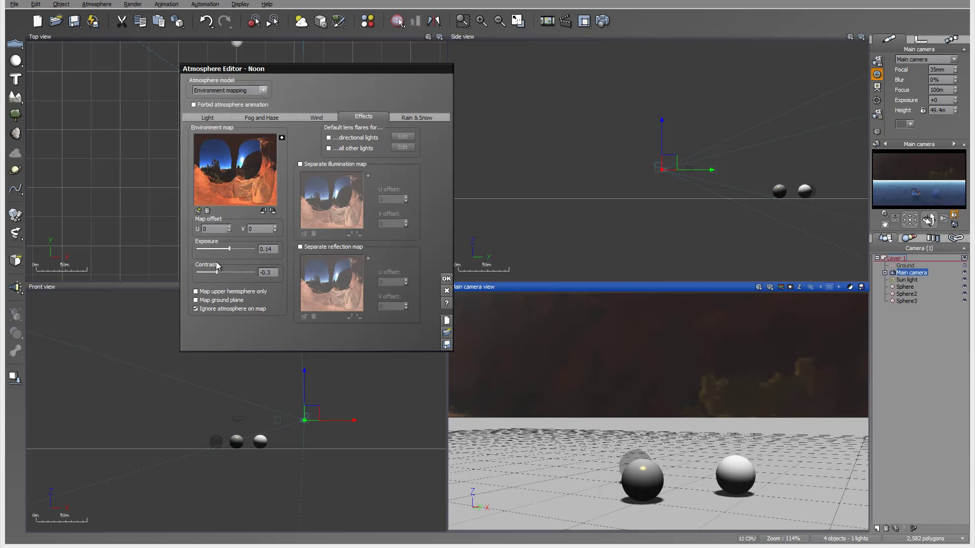
pyautogui.moveTo(216, 273); pyautogui.dragTo(238, 272)
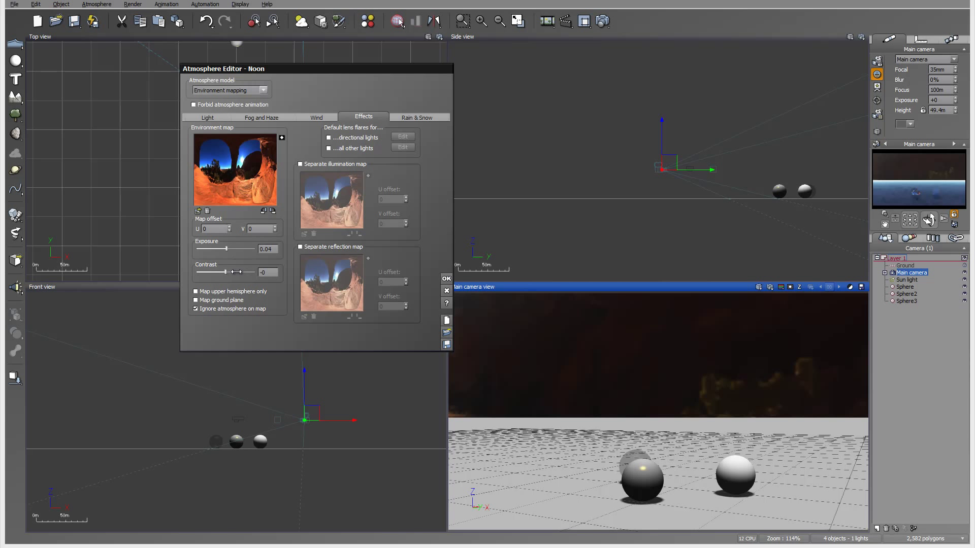
pyautogui.click(447, 278)
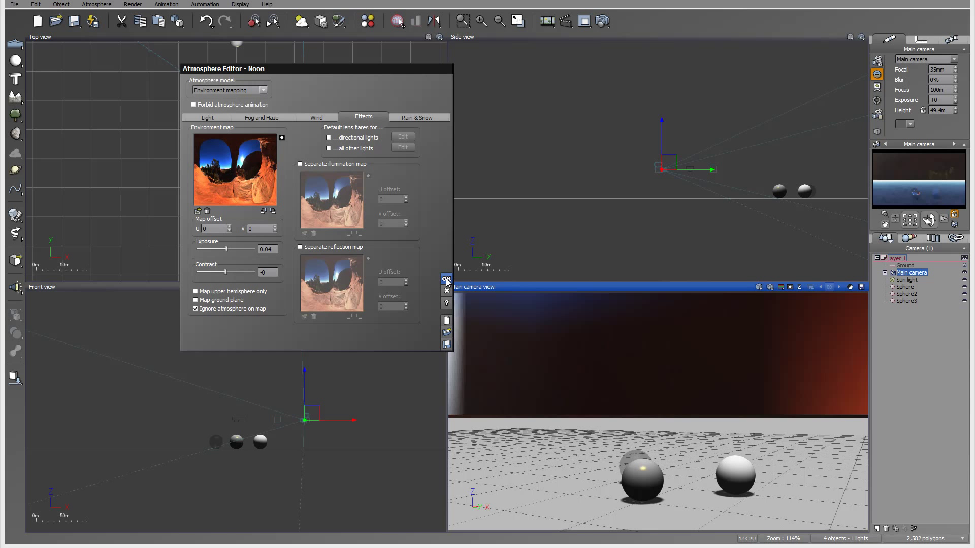
# Step: Move the main camera closer to the spheres and turn it to frame them against the bright sky and rocks
pyautogui.moveTo(926, 219); pyautogui.dragTo(924, 218)
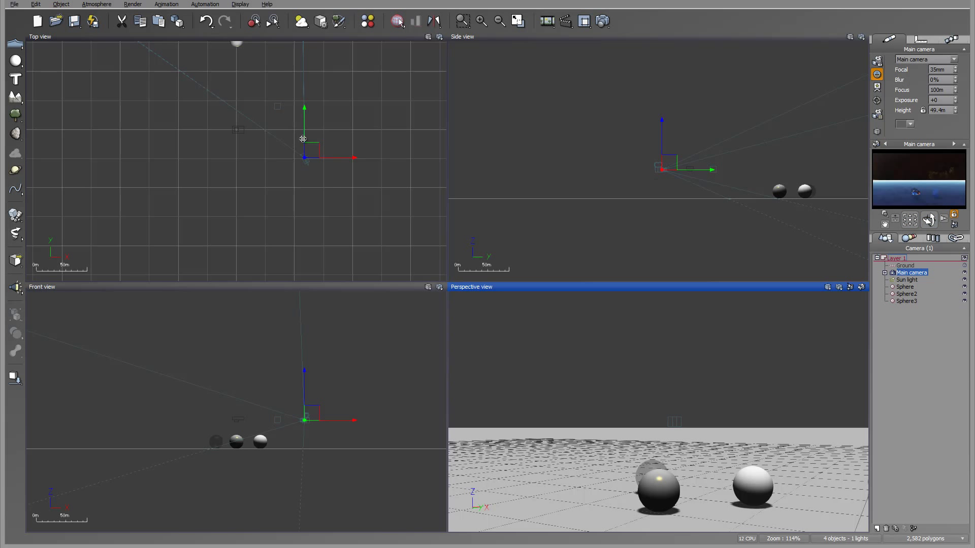
pyautogui.moveTo(301, 165); pyautogui.dragTo(306, 104)
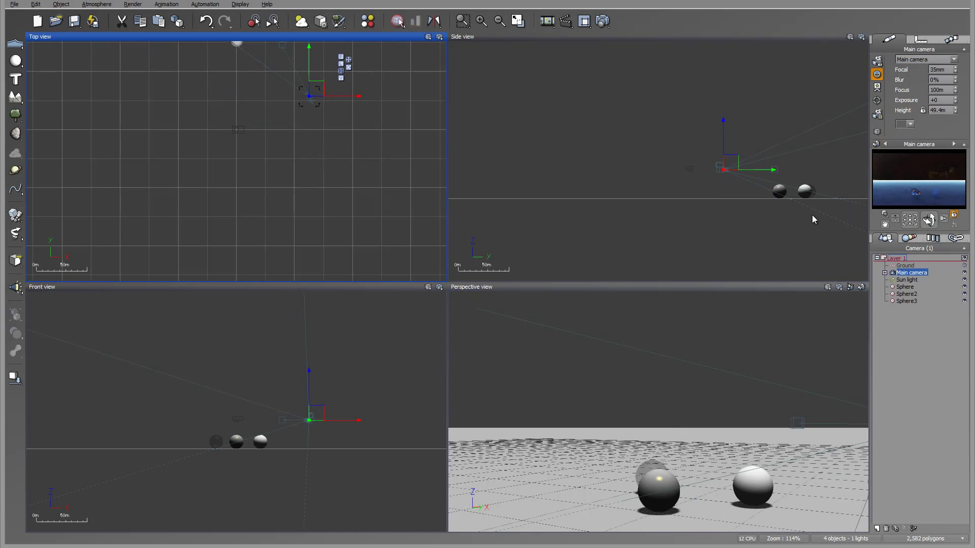
pyautogui.click(928, 218)
pyautogui.moveTo(457, 392)
pyautogui.mouseDown(button='right')
pyautogui.moveTo(482, 392)
pyautogui.moveTo(464, 392)
pyautogui.mouseUp(button='right')
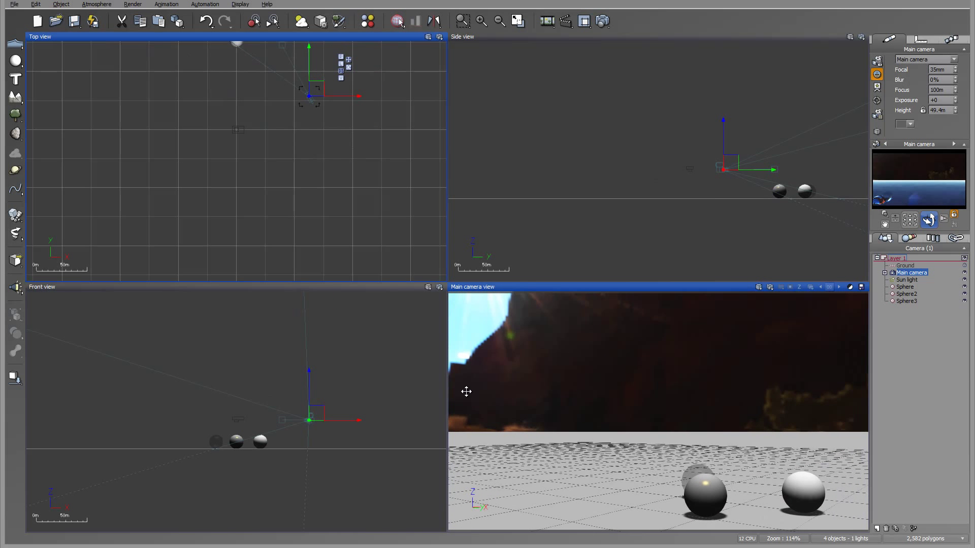
pyautogui.moveTo(314, 150); pyautogui.dragTo(185, 184, button='right')
pyautogui.moveTo(185, 184); pyautogui.dragTo(221, 128)
pyautogui.click(942, 214)
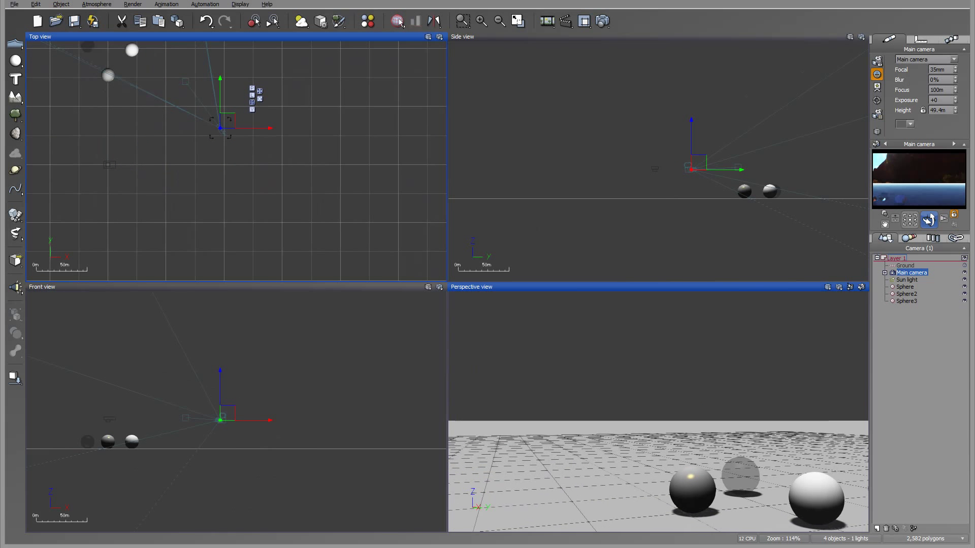
pyautogui.click(851, 287)
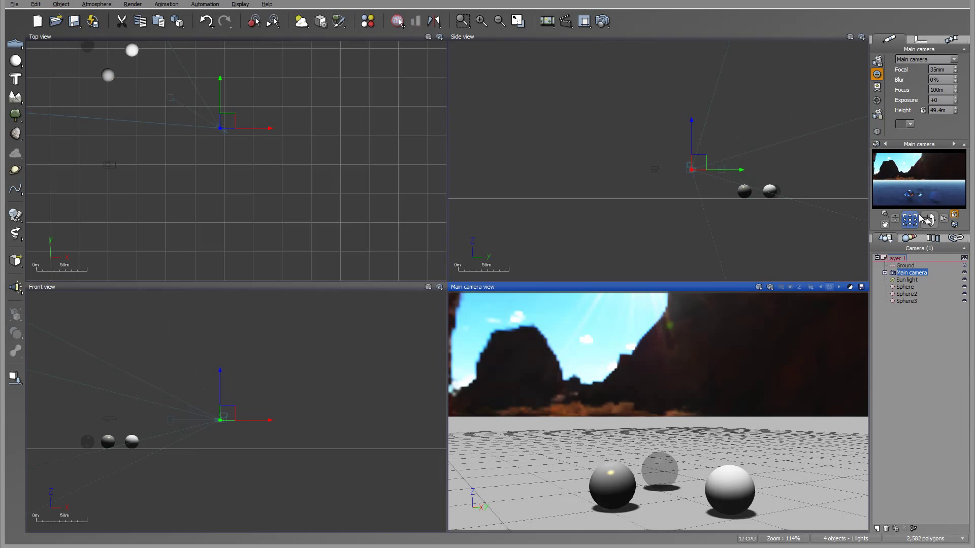
# Step: Render the scene from the repositioned main camera, accept the post render options and close the render display
pyautogui.click(603, 21)
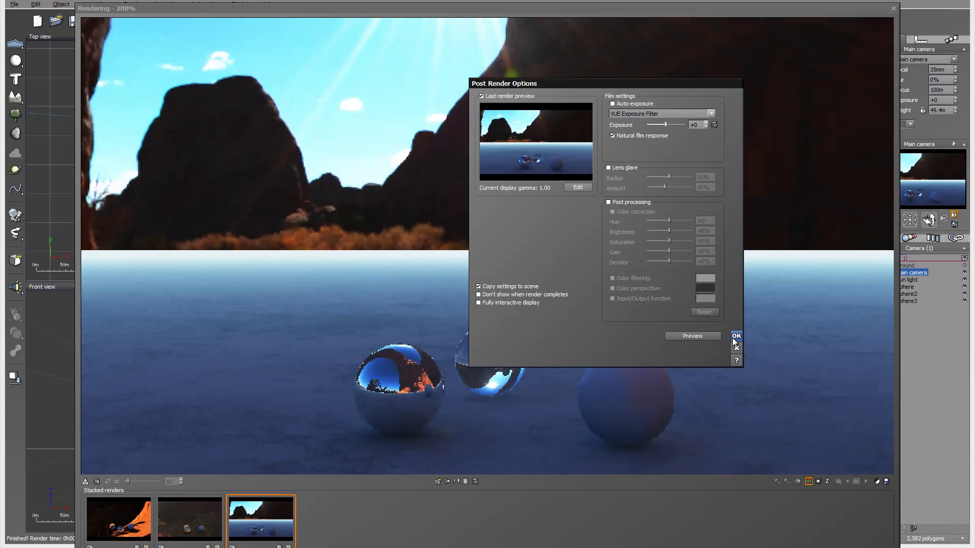
pyautogui.click(736, 337)
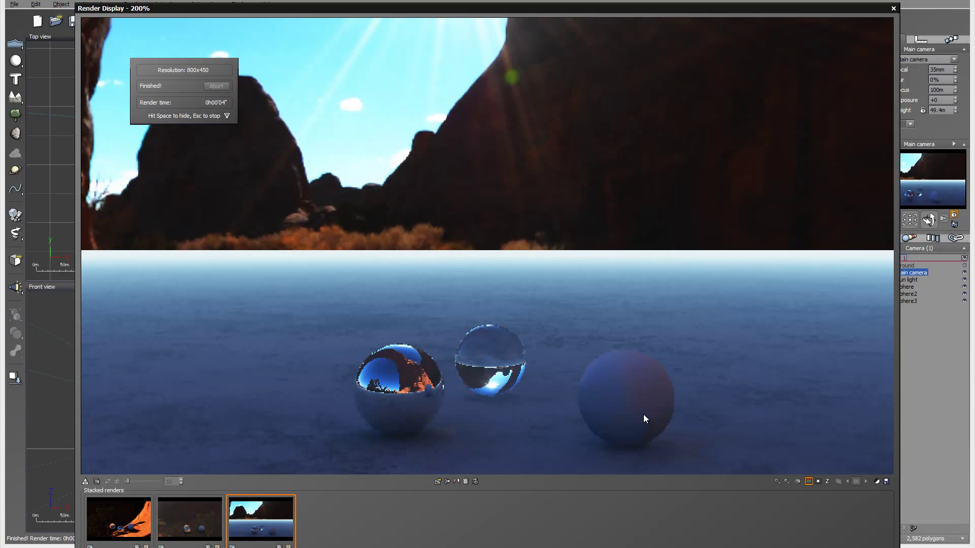
pyautogui.click(893, 8)
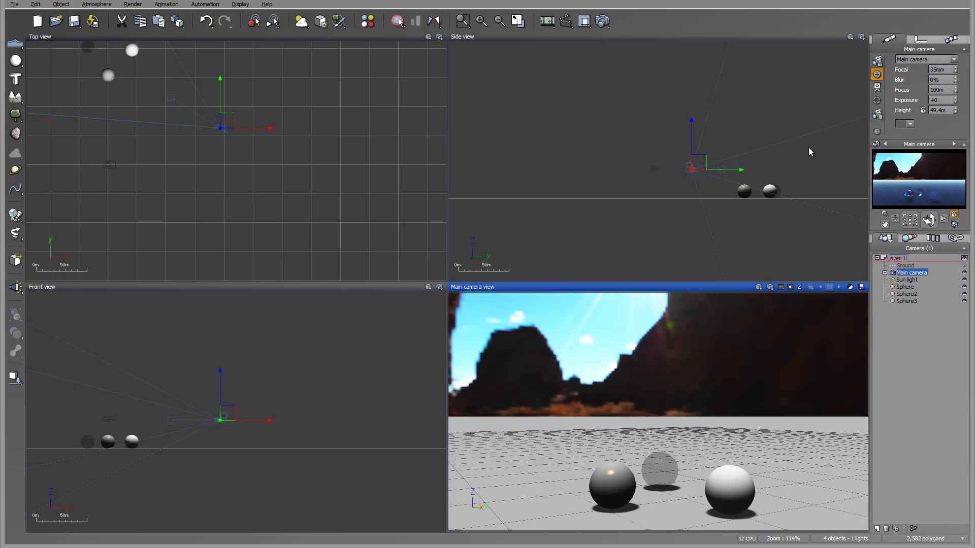
# Step: Open the Atmosphere Editor and bring up its fog and haze settings
pyautogui.moveTo(787, 161); pyautogui.dragTo(737, 170, button='right')
pyautogui.scroll(-2, 740, 152)
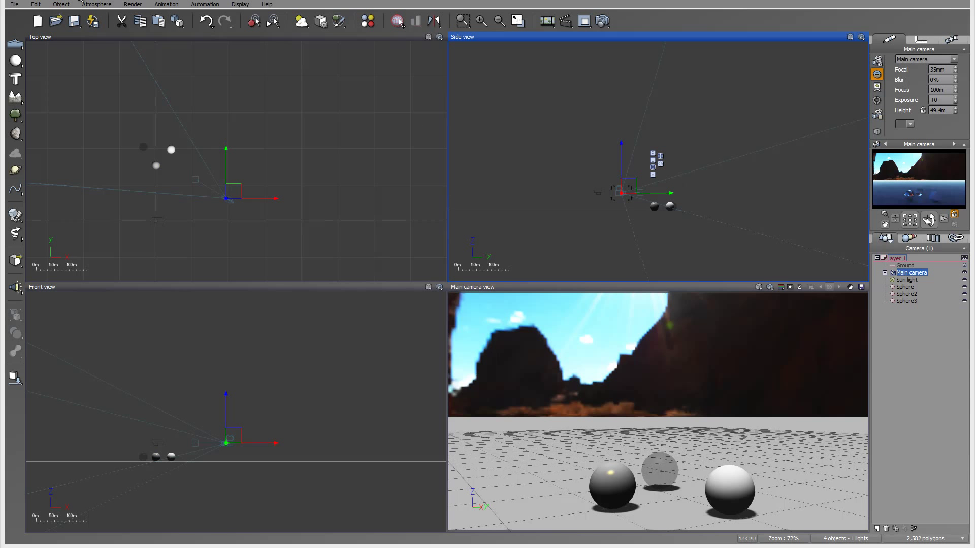
pyautogui.click(94, 6)
pyautogui.click(92, 70)
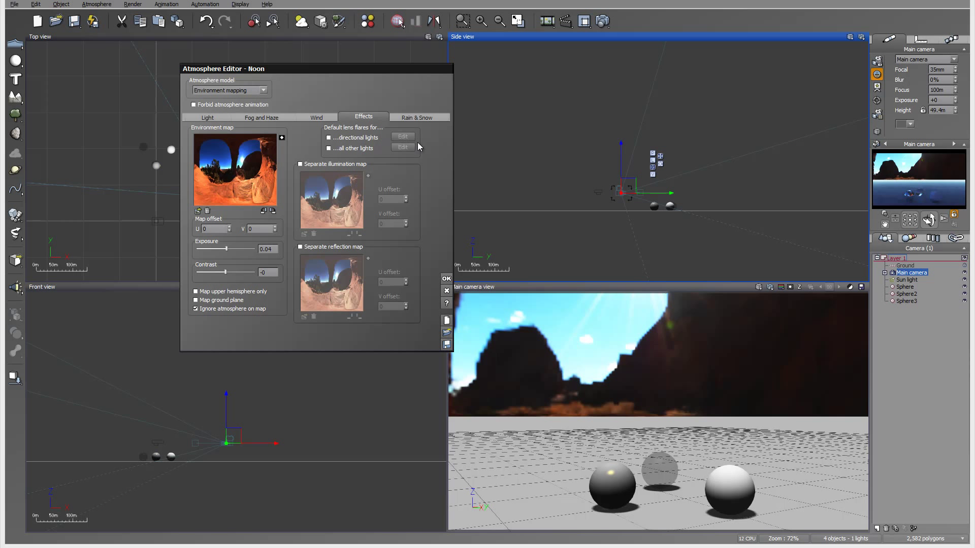
pyautogui.click(266, 115)
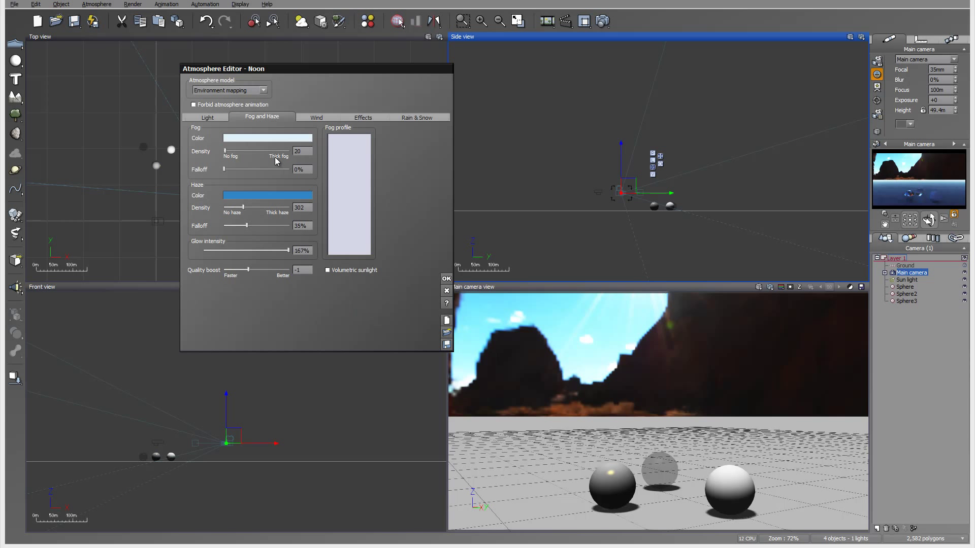
# Step: Try fog density 780 with 100% falloff, with Map ground plane enabled for comparison, and refresh the camera preview
pyautogui.moveTo(227, 153); pyautogui.dragTo(284, 151)
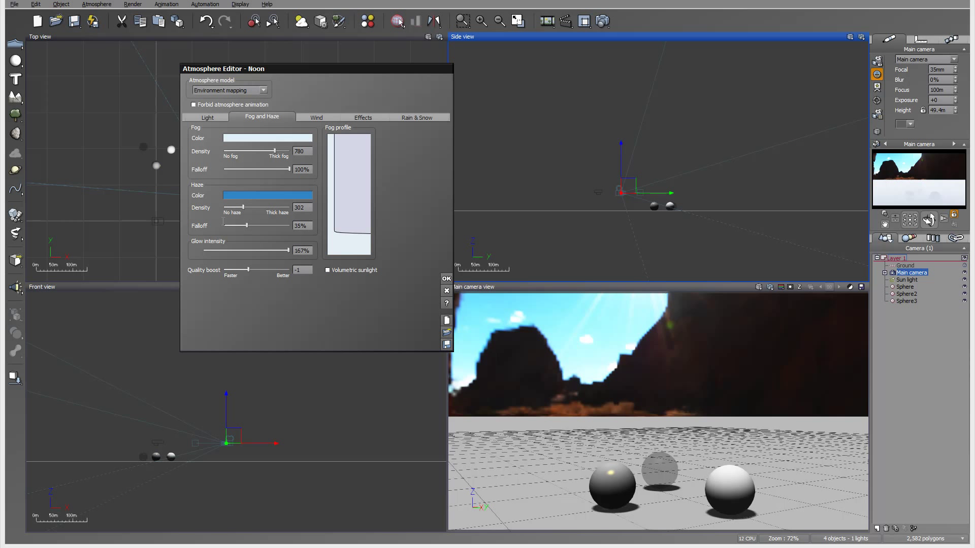
pyautogui.click(363, 117)
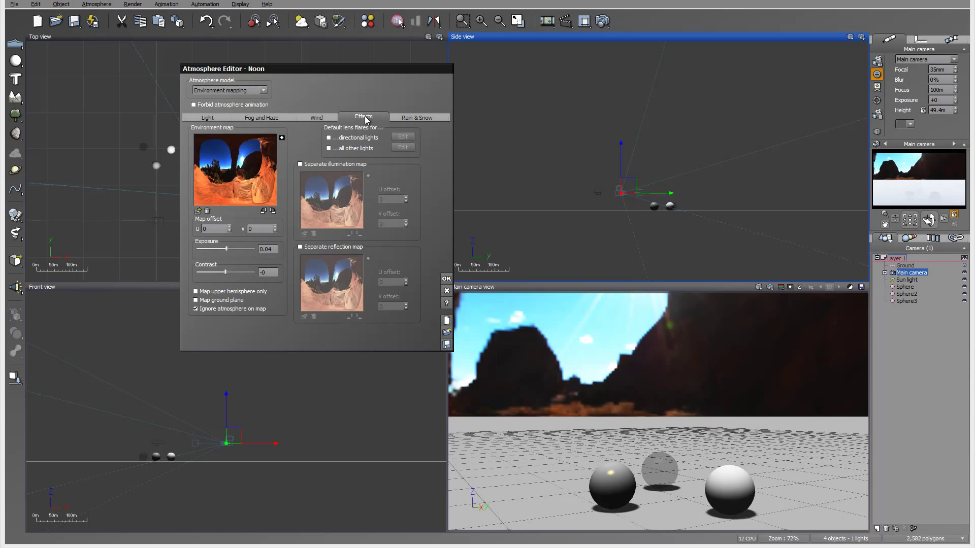
pyautogui.click(196, 301)
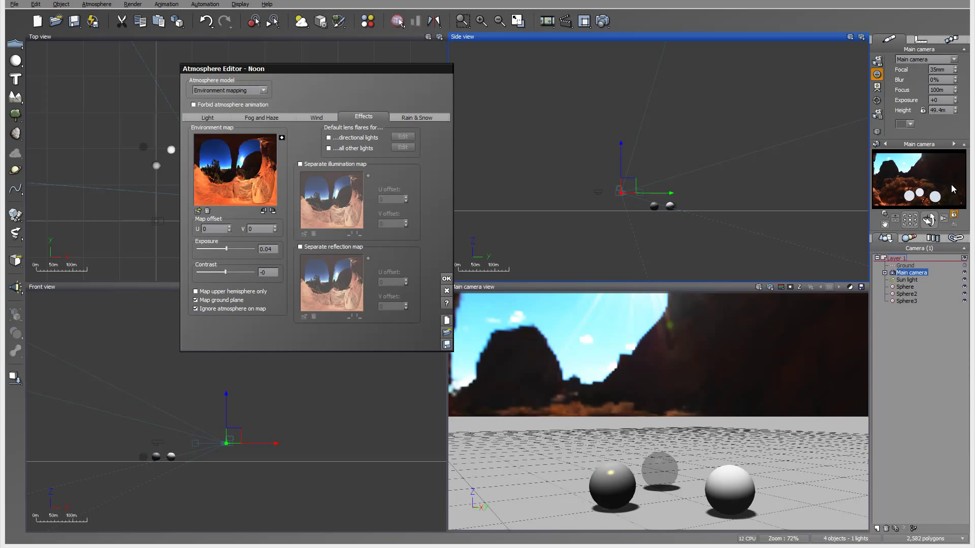
pyautogui.rightClick(906, 204)
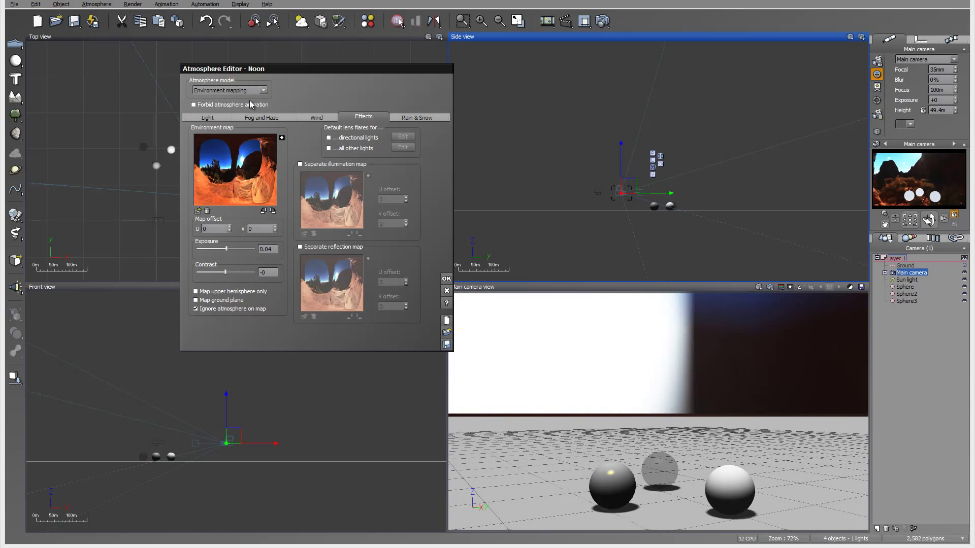
# Step: Reduce the fog density to 31 and the fog falloff to 5%
pyautogui.click(261, 117)
pyautogui.moveTo(280, 154); pyautogui.dragTo(223, 153)
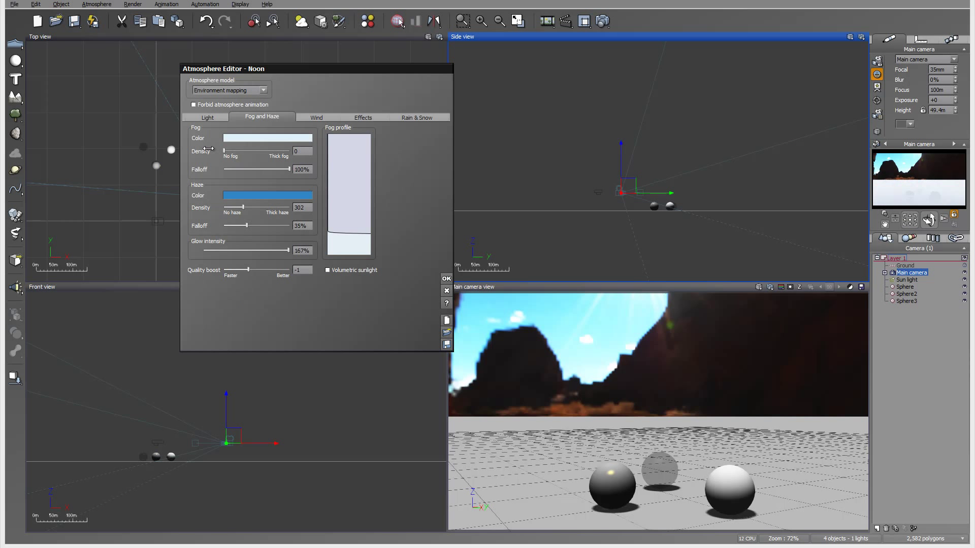
pyautogui.moveTo(289, 169); pyautogui.dragTo(225, 151)
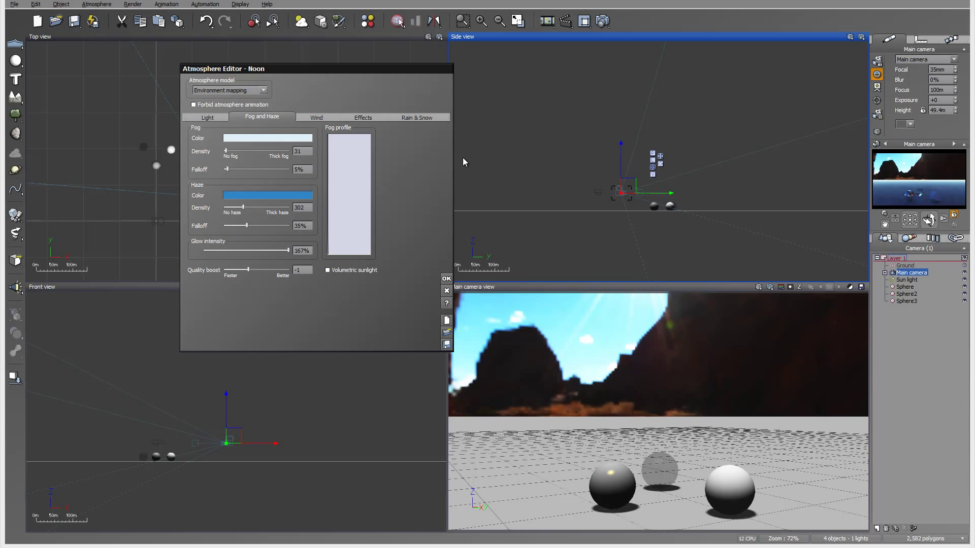
# Step: Switch the atmosphere model to Photometric spectral with automatic atmosphere and camera exposure adjustment, and show its effects settings
pyautogui.click(257, 90)
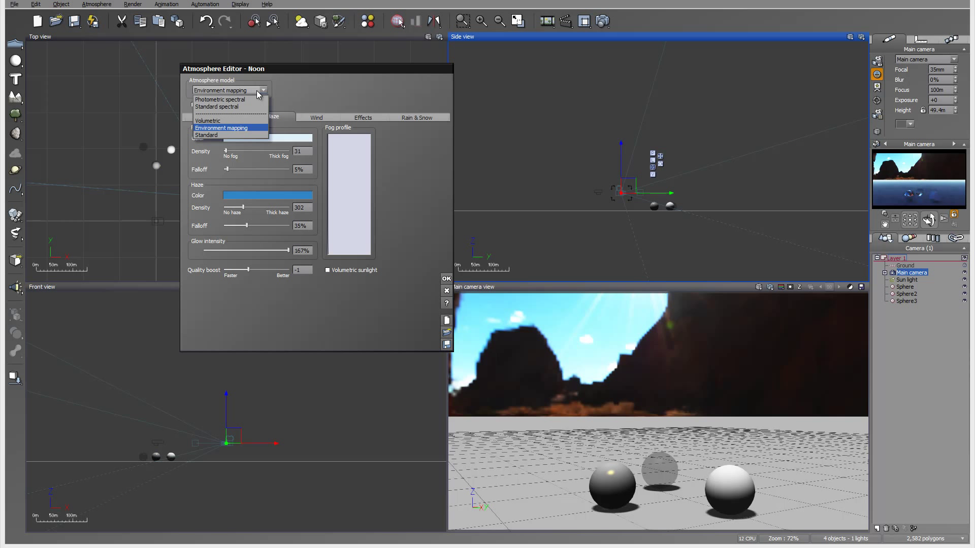
pyautogui.click(231, 100)
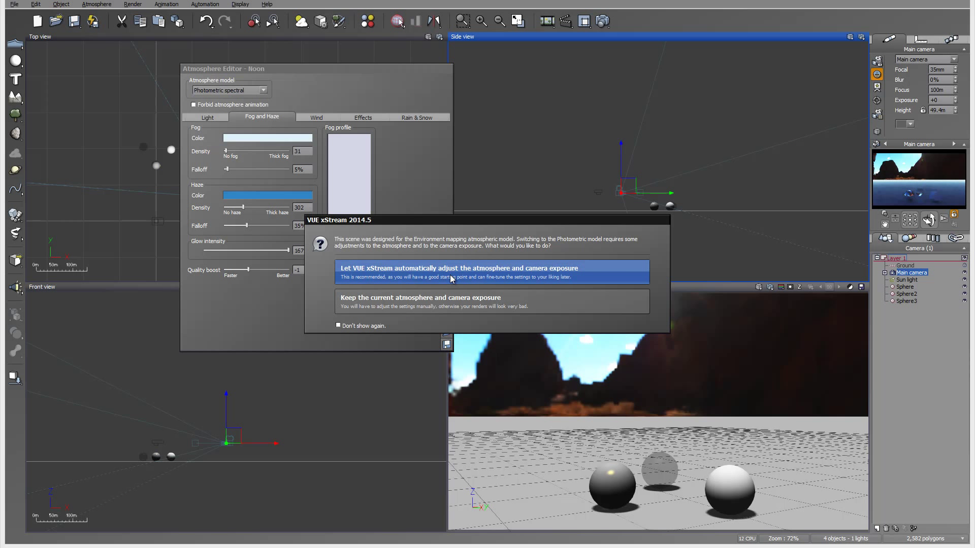
pyautogui.click(405, 269)
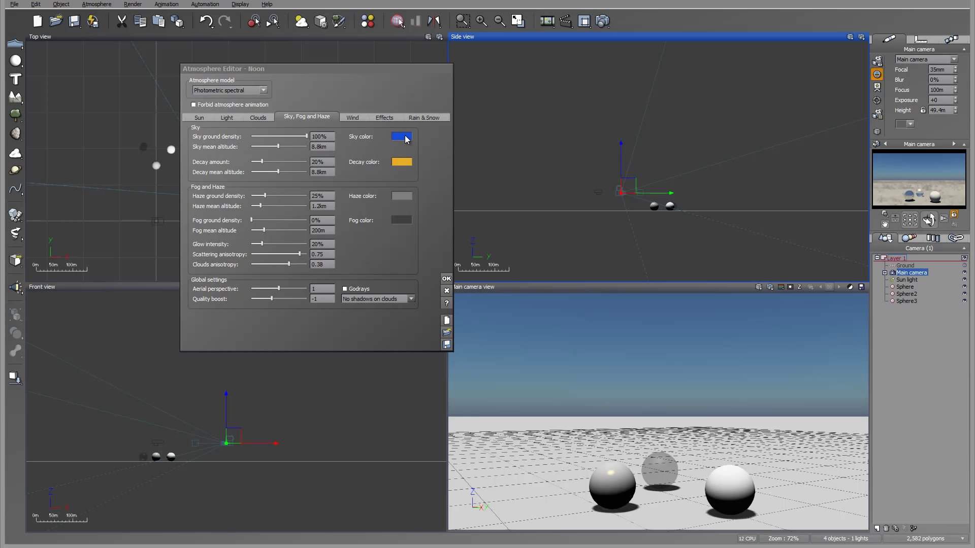
pyautogui.click(382, 118)
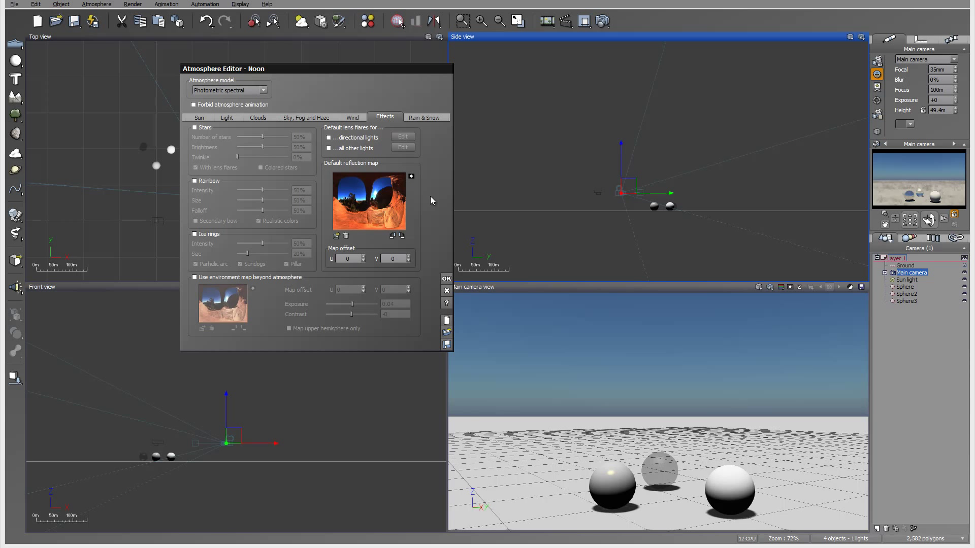
# Step: Render the scene with the Photometric spectral atmosphere, accept the post render options and close the render display
pyautogui.click(602, 21)
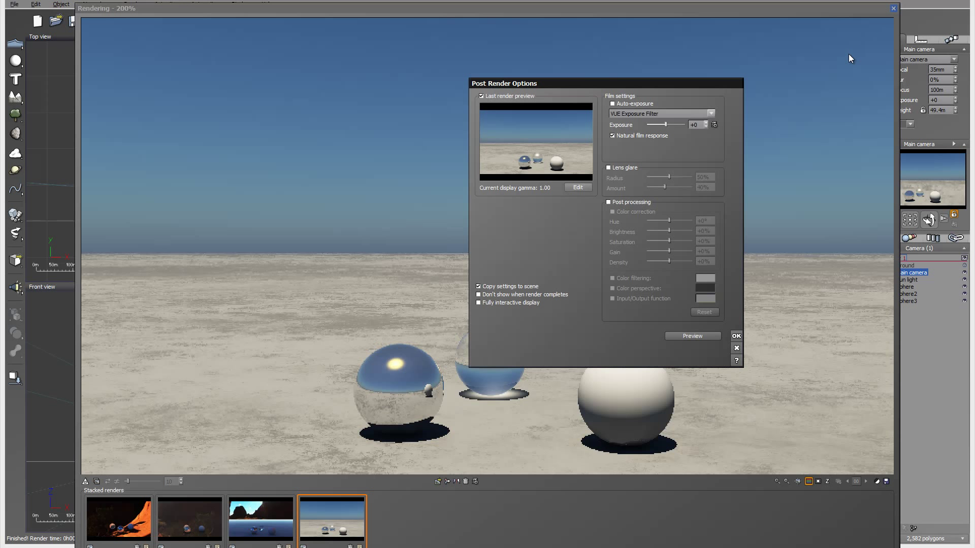
pyautogui.click(736, 335)
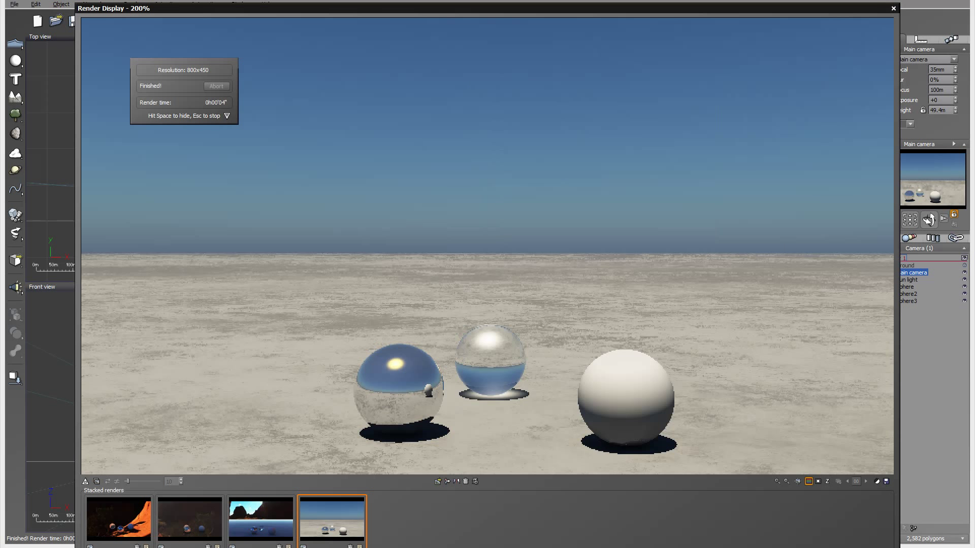
pyautogui.click(893, 8)
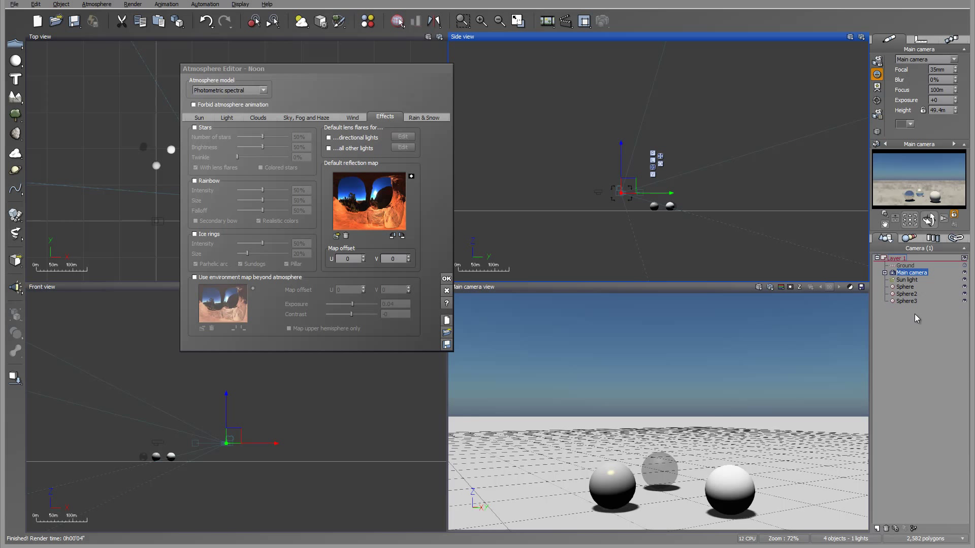
# Step: Enable Use reflection map in the Mirror material of the first sphere and accept the material
pyautogui.click(906, 287)
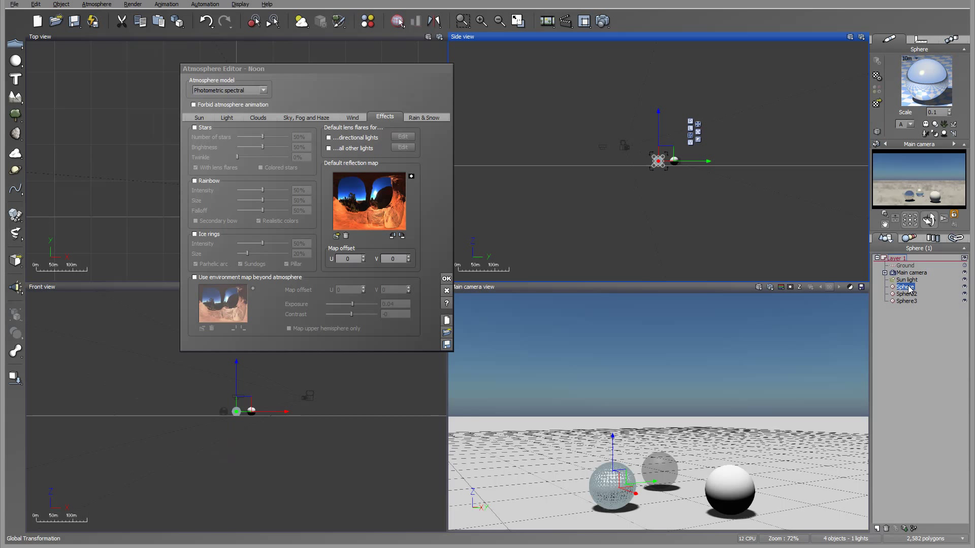
pyautogui.doubleClick(935, 86)
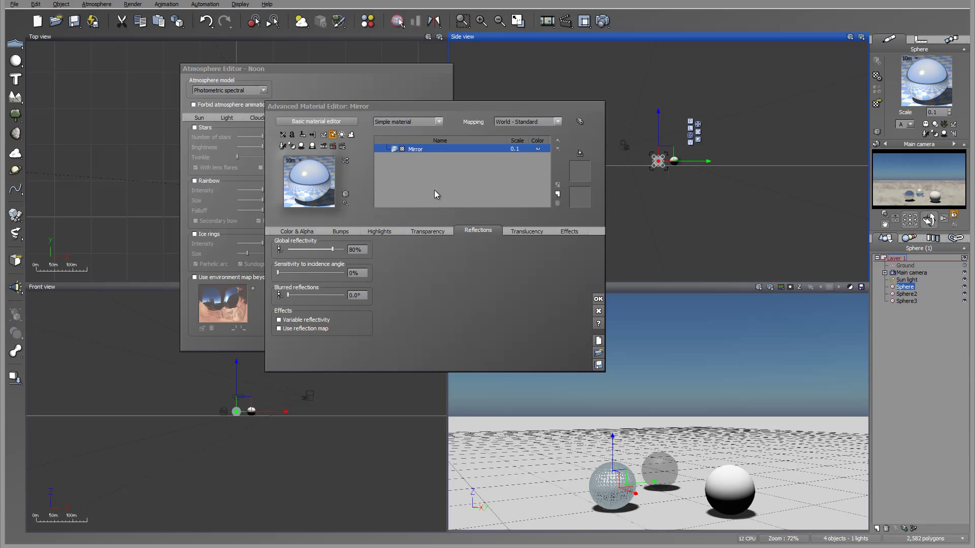
pyautogui.click(281, 328)
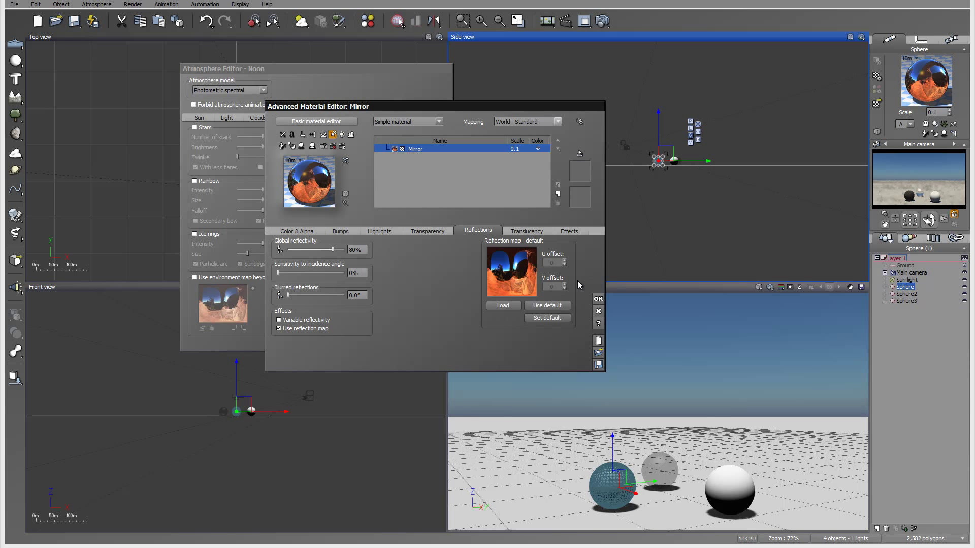
pyautogui.moveTo(477, 108); pyautogui.dragTo(549, 107)
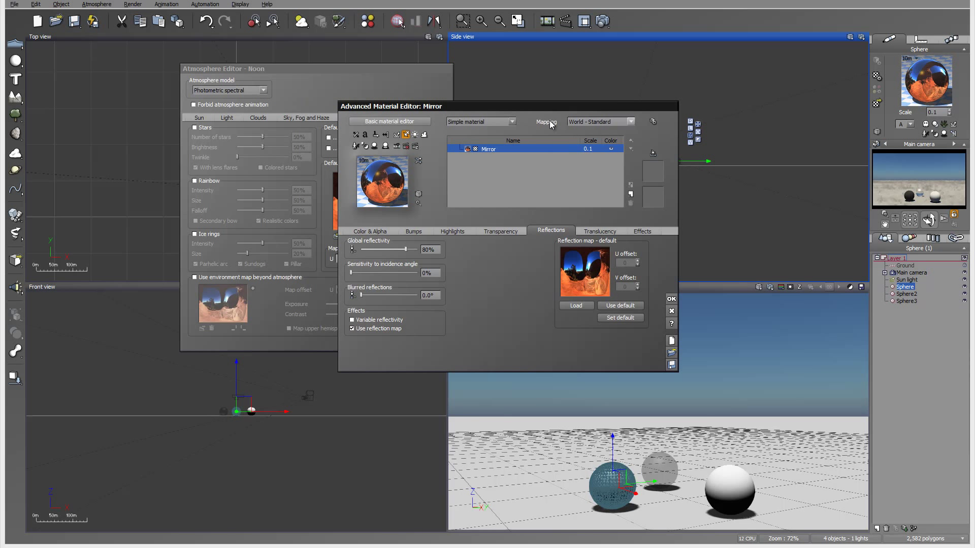
pyautogui.click(671, 299)
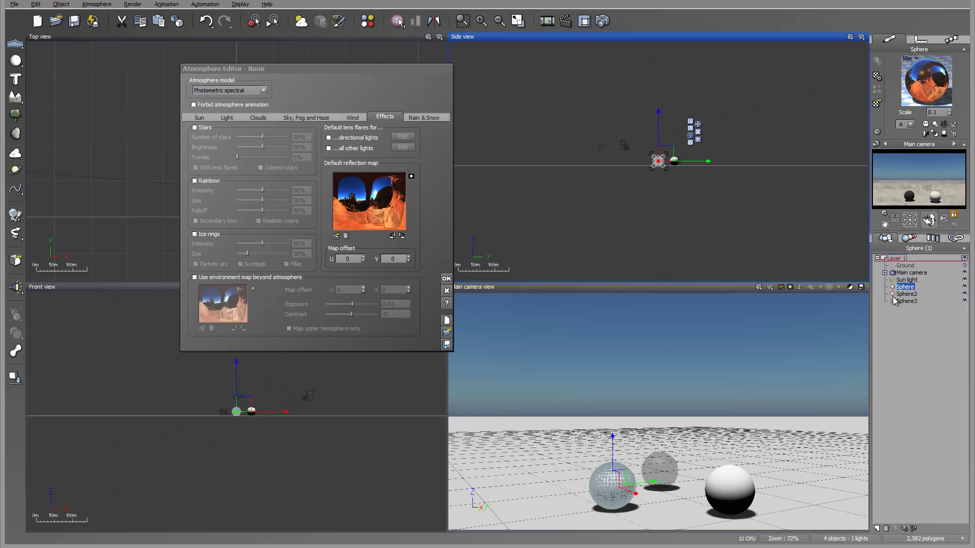
# Step: In the Glass material of Sphere3, set the global reflectivity to 4% and enable Use reflection map
pyautogui.doubleClick(912, 301)
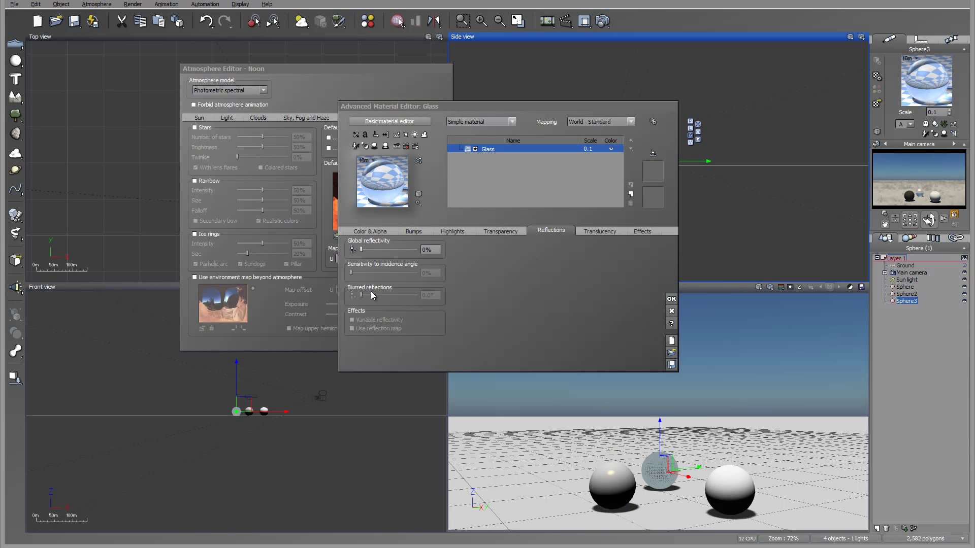
pyautogui.moveTo(361, 249); pyautogui.dragTo(367, 265)
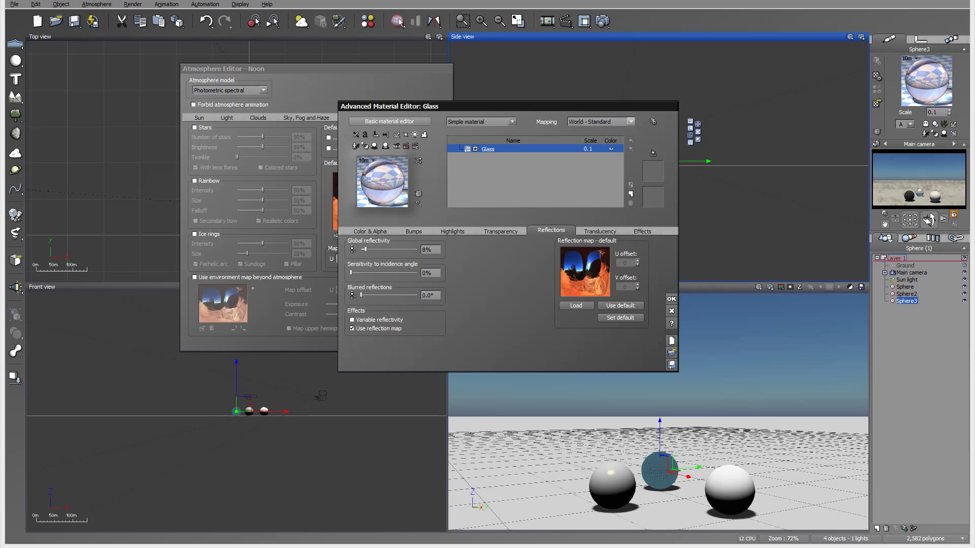
pyautogui.click(390, 249)
pyautogui.moveTo(388, 249); pyautogui.dragTo(384, 249)
# Step: Render the spheres with their reflection maps, accept the post render options and close the render display
pyautogui.click(603, 20)
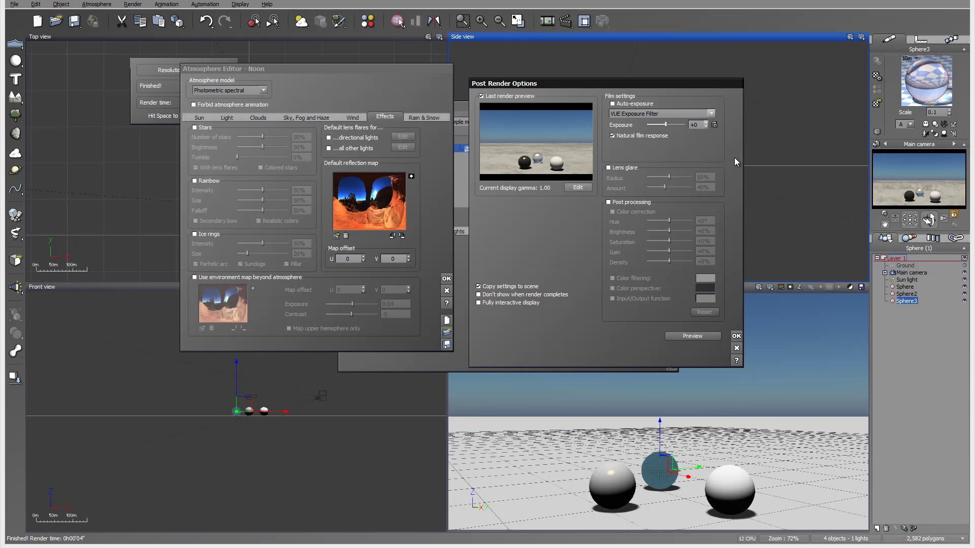
pyautogui.click(736, 335)
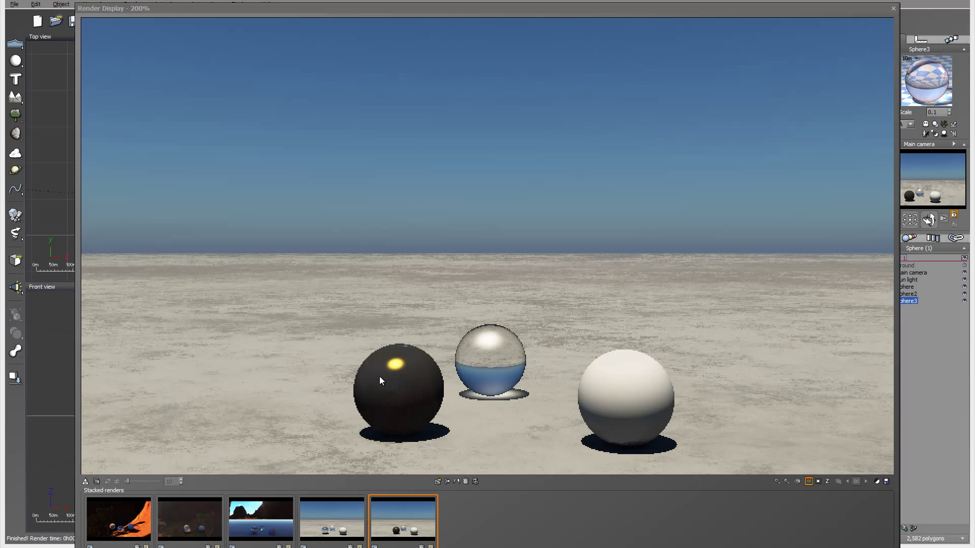
pyautogui.click(894, 9)
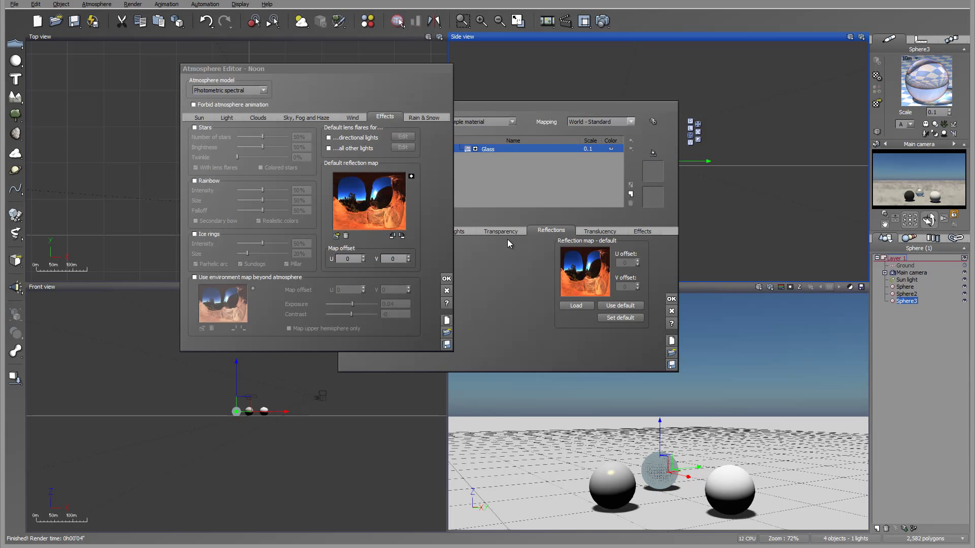
# Step: Select the mirror sphere and raise its Mirror material's global reflectivity to 100%
pyautogui.click(504, 273)
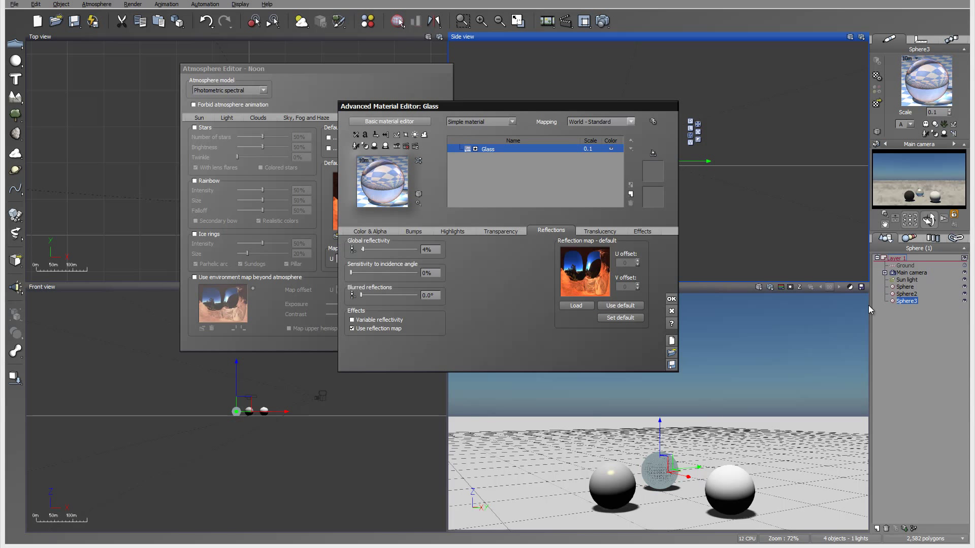
pyautogui.click(906, 287)
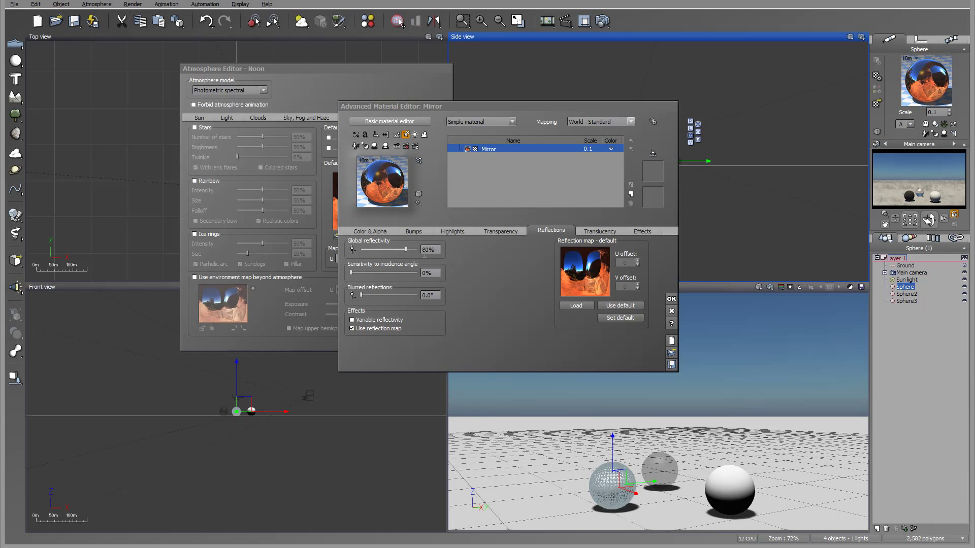
pyautogui.moveTo(424, 251); pyautogui.dragTo(436, 249)
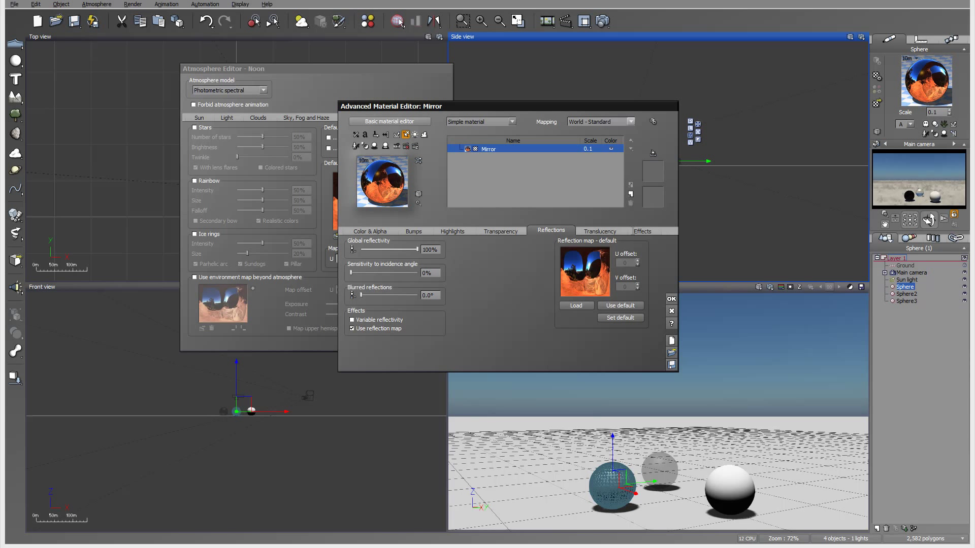
# Step: Lower the Mirror material's global reflectivity and set its Color reflected light (metallic) to 100%
pyautogui.click(642, 231)
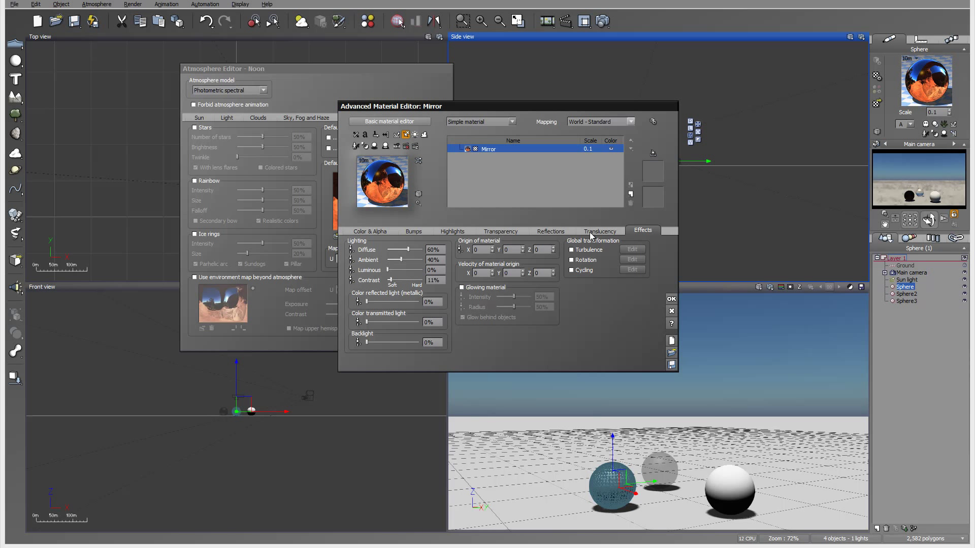
pyautogui.click(551, 231)
pyautogui.moveTo(409, 249); pyautogui.dragTo(376, 249)
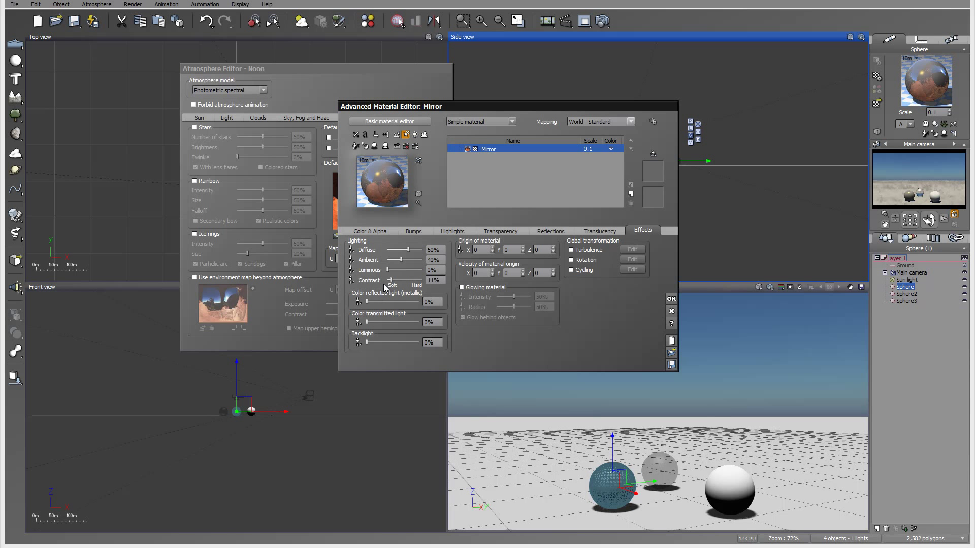
pyautogui.moveTo(537, 301); pyautogui.dragTo(455, 325)
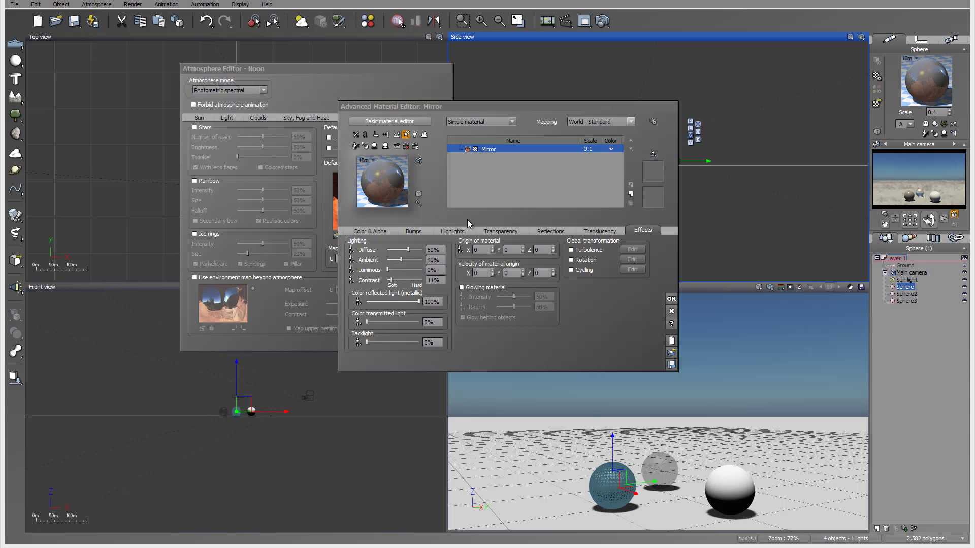
# Step: Return the Mirror material's global reflectivity to 100% and refresh the camera preview
pyautogui.click(564, 228)
pyautogui.moveTo(409, 257); pyautogui.dragTo(490, 262)
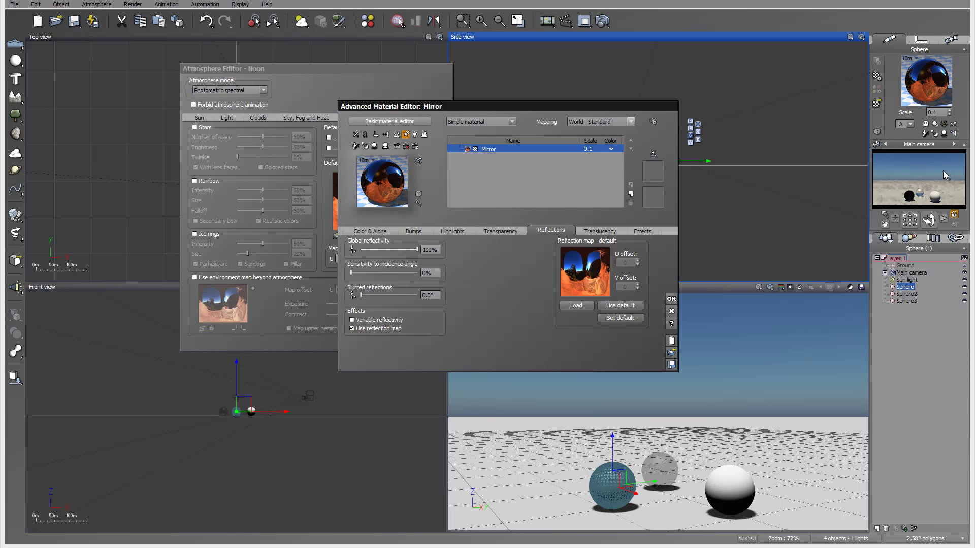
pyautogui.rightClick(882, 218)
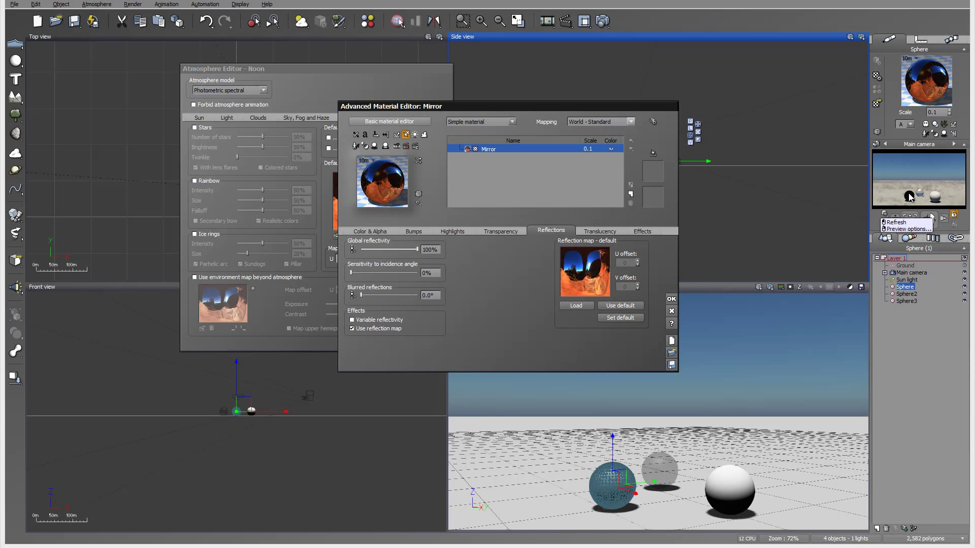
pyautogui.click(916, 200)
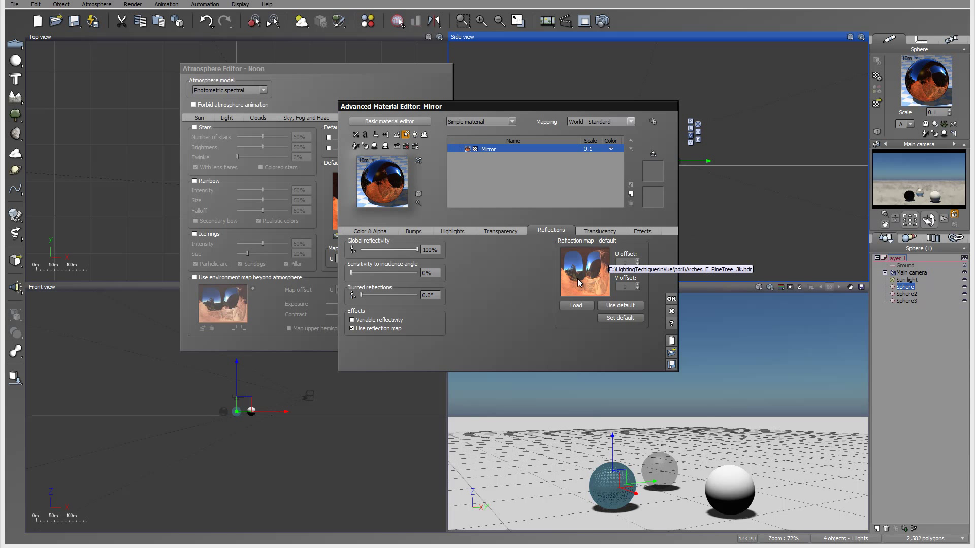